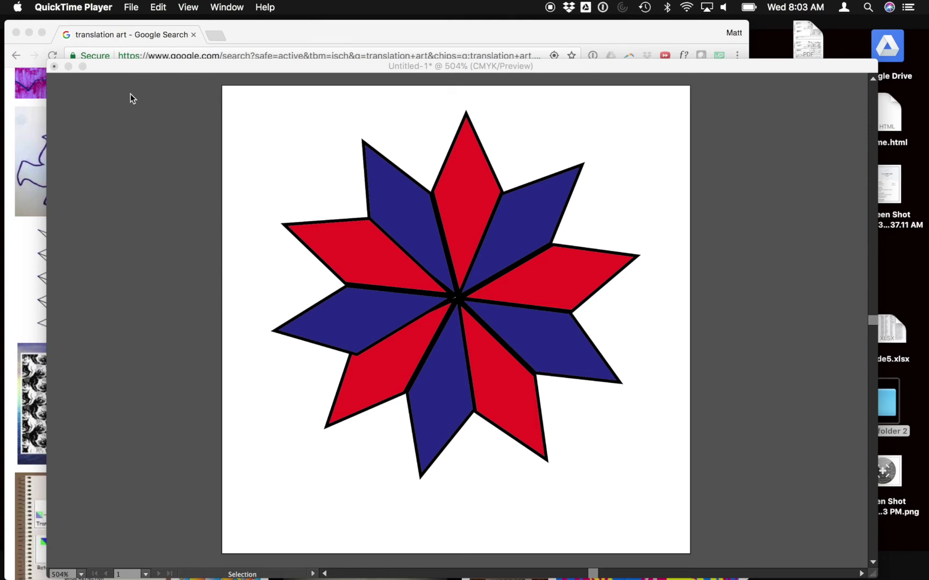
Drag the star's top-left blue diamond slightly outward, then select the bottom blue diamond.
{"action": "left_click", "coordinate": [207, 80]}
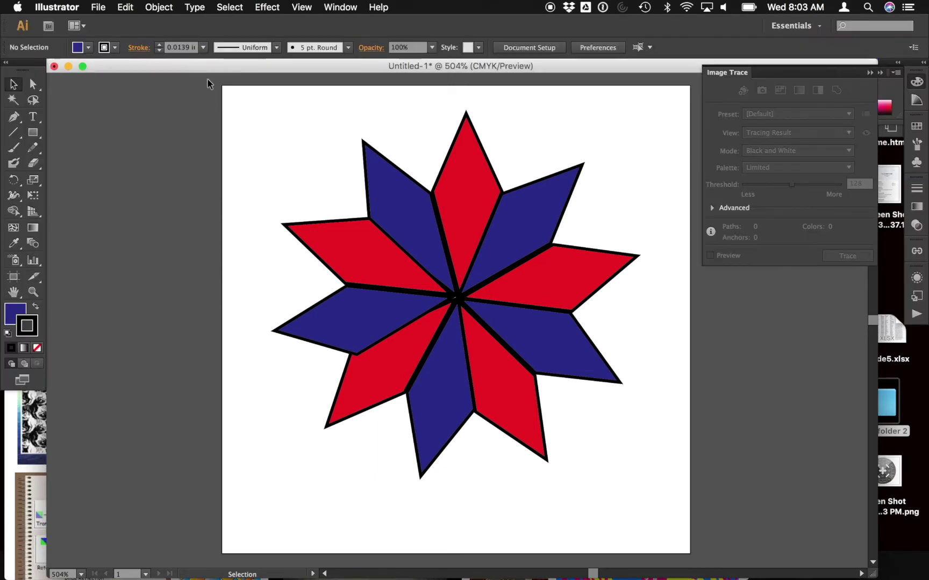
{"action": "left_click", "coordinate": [322, 232]}
{"action": "left_click", "coordinate": [97, 7]}
{"action": "left_click", "coordinate": [380, 201]}
{"action": "left_click_drag", "start_coordinate": [379, 201], "coordinate": [403, 208]}
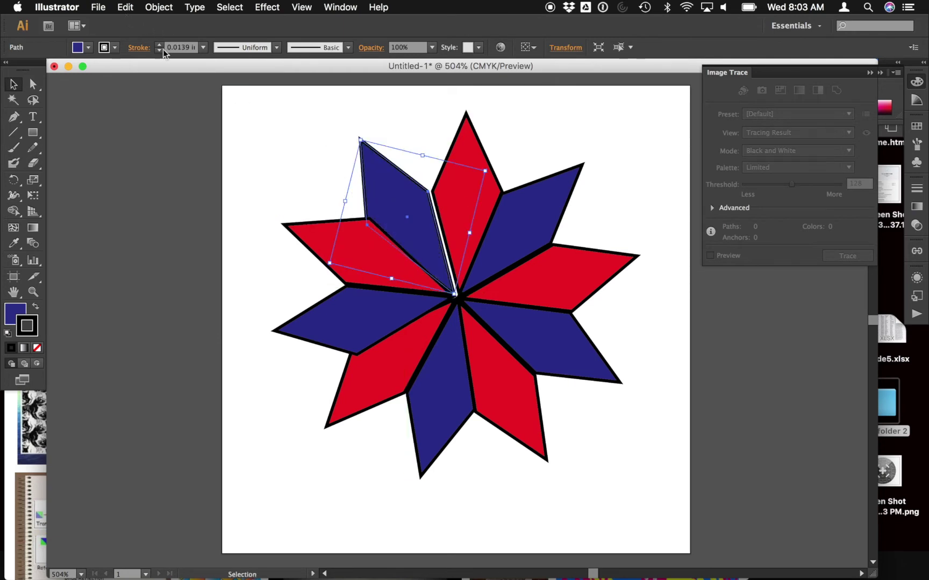
{"action": "left_click", "coordinate": [420, 407]}
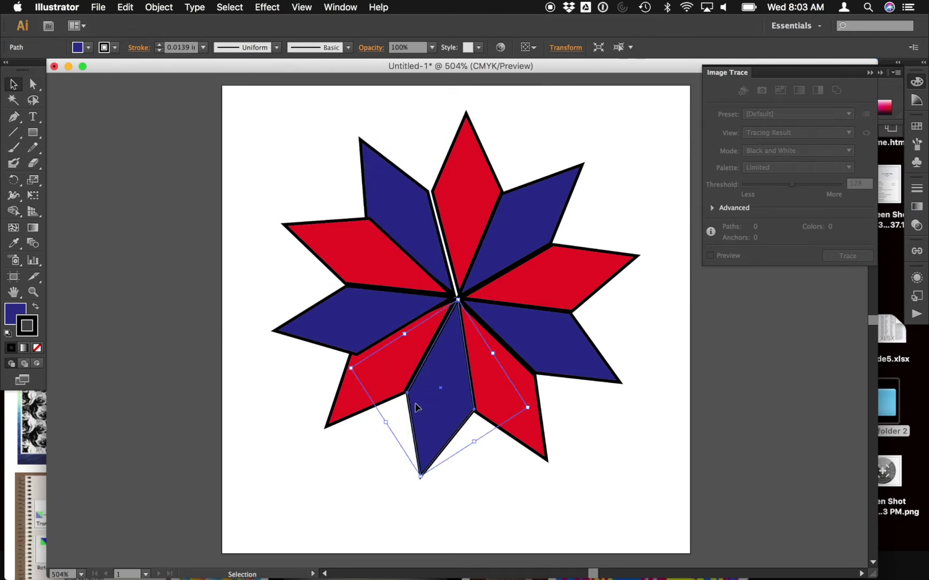
{"action": "key", "text": "super"}
Create a new 2 in × 2 in document.
{"action": "left_click", "coordinate": [98, 7]}
{"action": "left_click", "coordinate": [107, 20]}
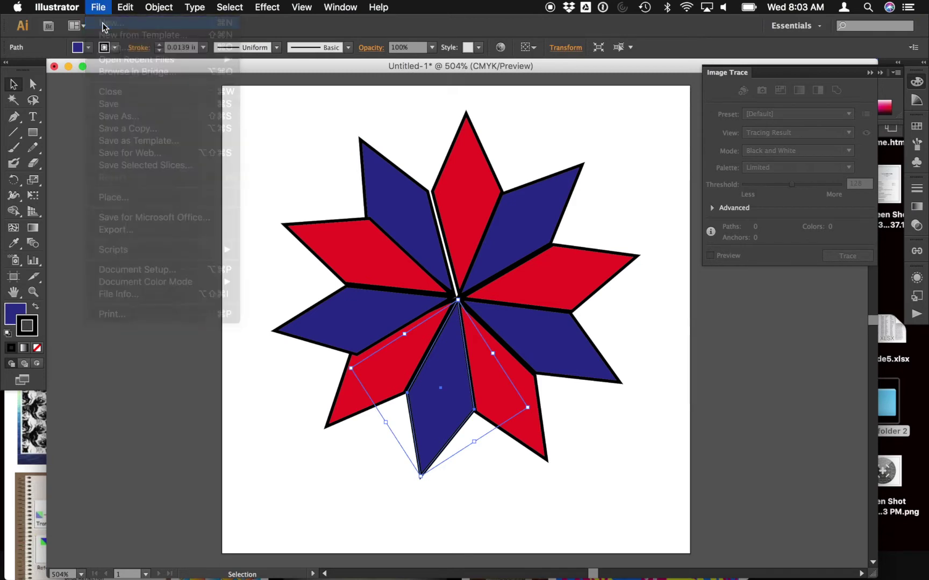
{"action": "left_click", "coordinate": [430, 325]}
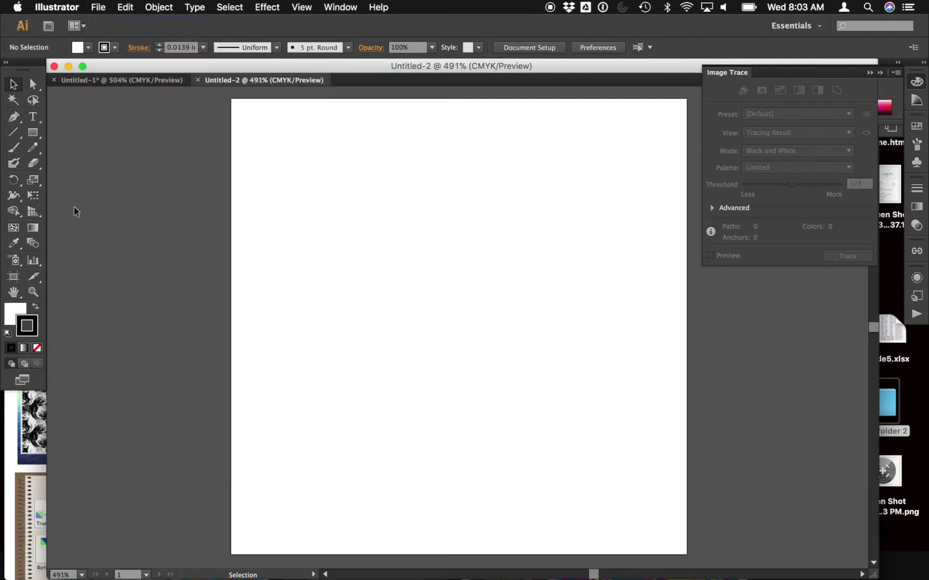
Draw a square and drag its top-left and bottom-right corners inward into a parallelogram.
{"action": "left_click", "coordinate": [33, 132]}
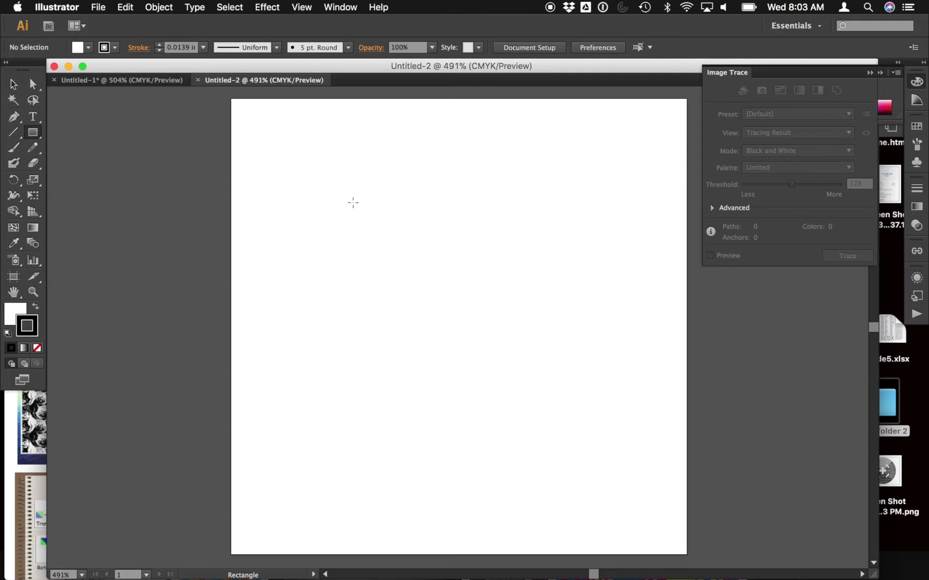
{"action": "left_click_drag", "start_coordinate": [327, 184], "coordinate": [470, 327]}
{"action": "left_click", "coordinate": [33, 83]}
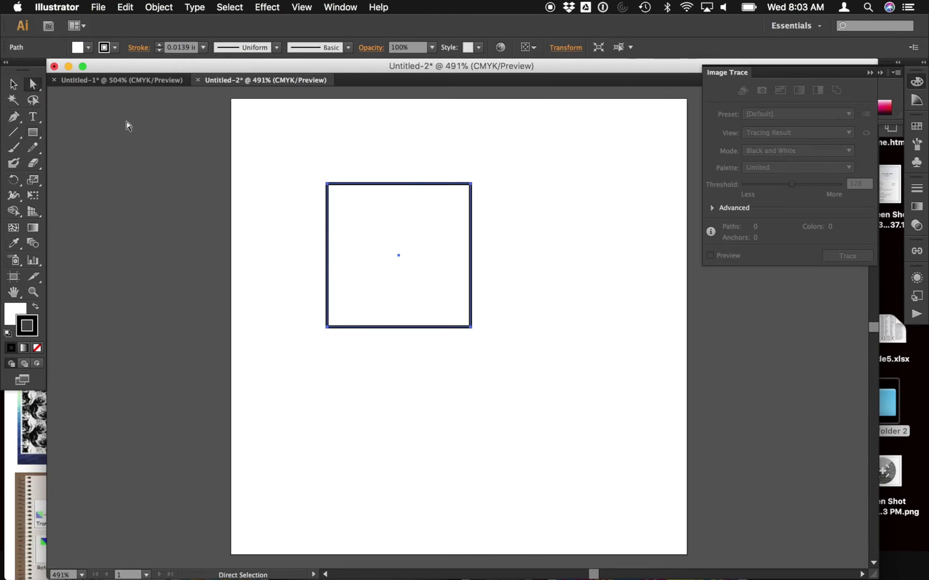
{"action": "left_click", "coordinate": [329, 187]}
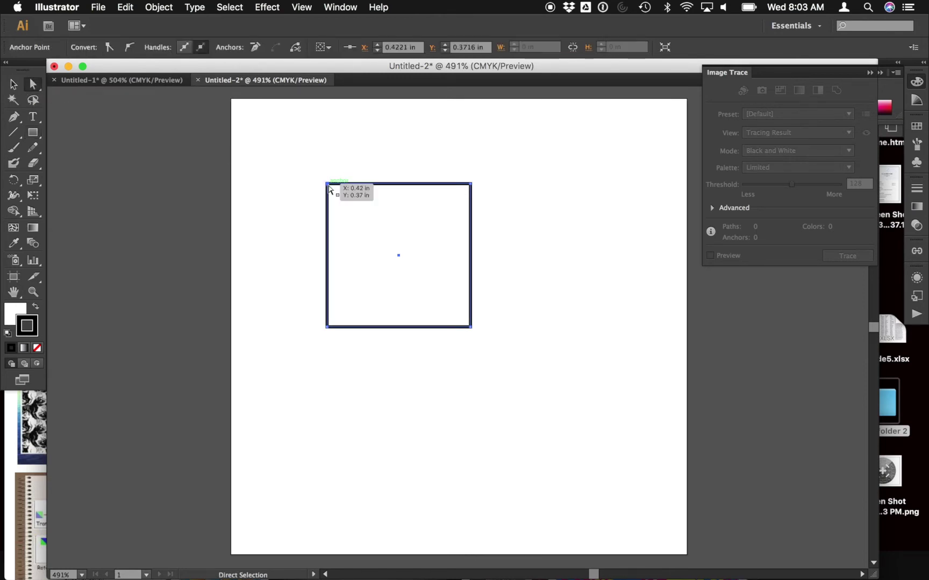
{"action": "left_click_drag", "start_coordinate": [328, 184], "coordinate": [367, 226]}
{"action": "left_click_drag", "start_coordinate": [471, 329], "coordinate": [432, 282]}
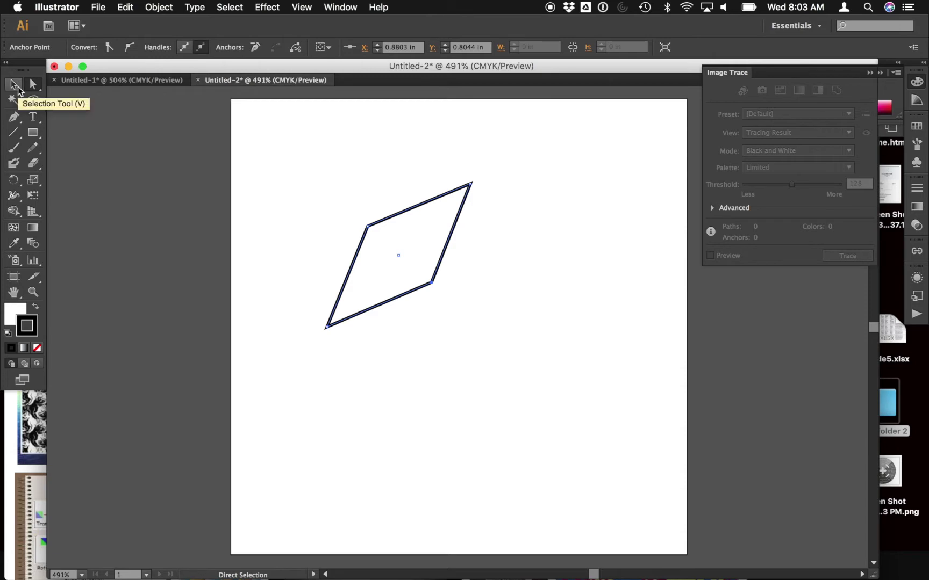
{"action": "left_click", "coordinate": [15, 86]}
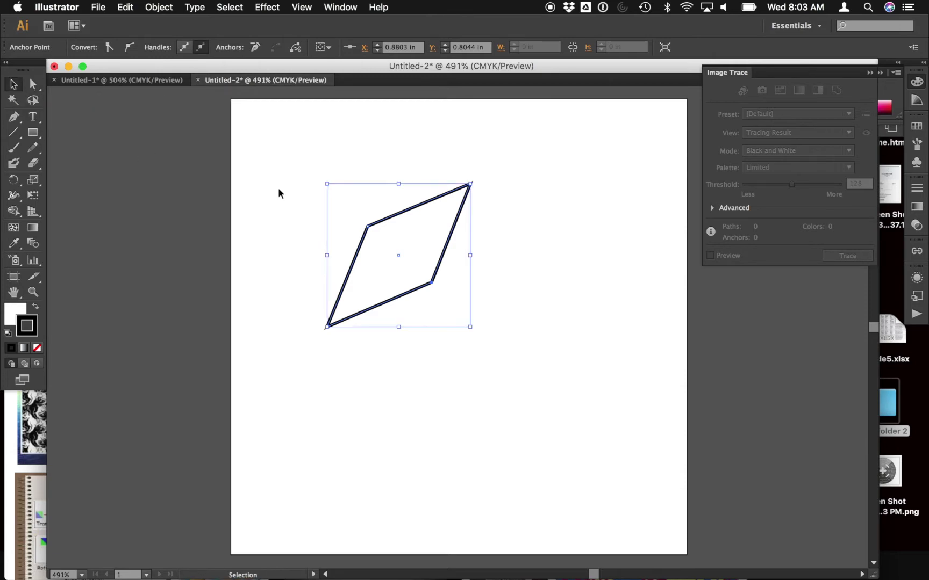
Move the parallelogram down-left and fill it with CMYK Red.
{"action": "left_click_drag", "start_coordinate": [386, 230], "coordinate": [374, 262]}
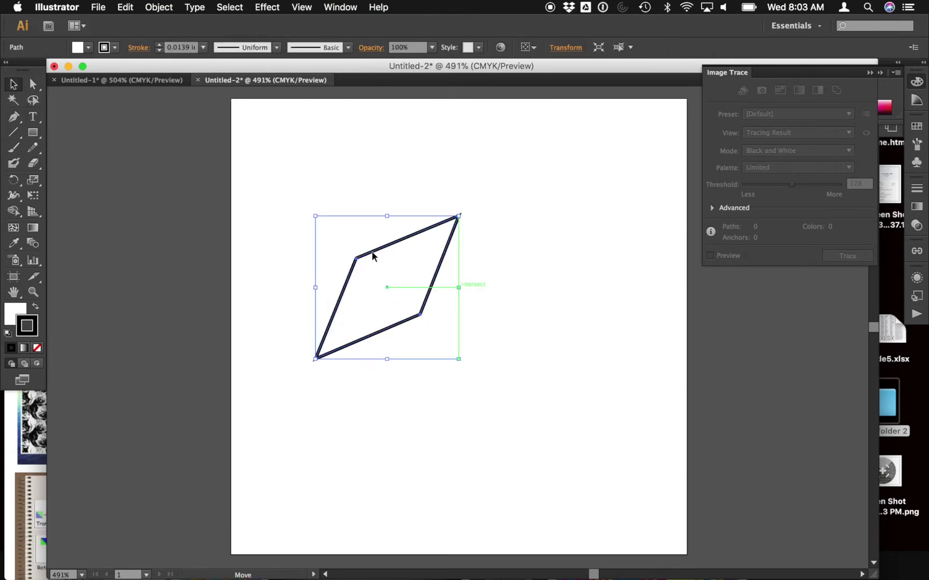
{"action": "left_click", "coordinate": [88, 47]}
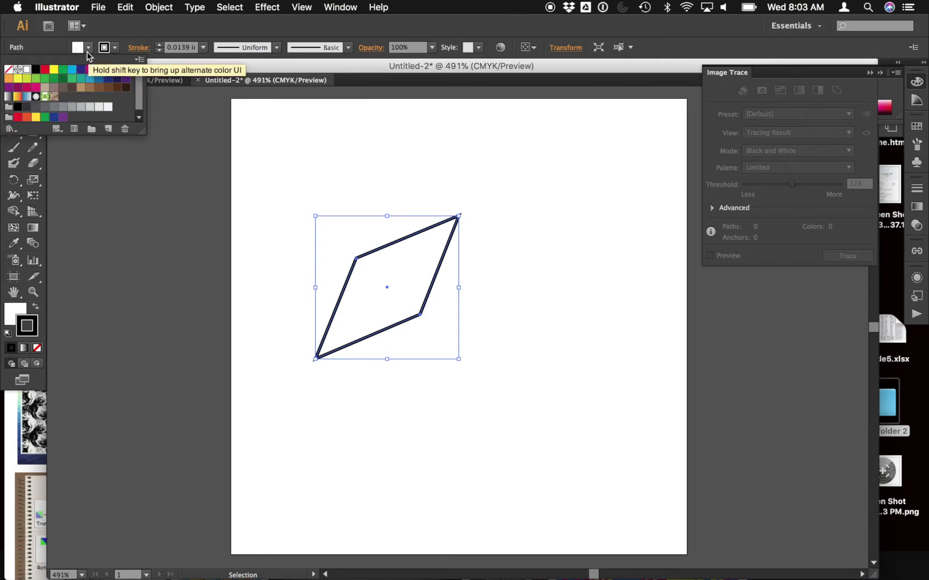
{"action": "left_click", "coordinate": [58, 72]}
{"action": "left_click", "coordinate": [408, 143]}
{"action": "left_click", "coordinate": [490, 276]}
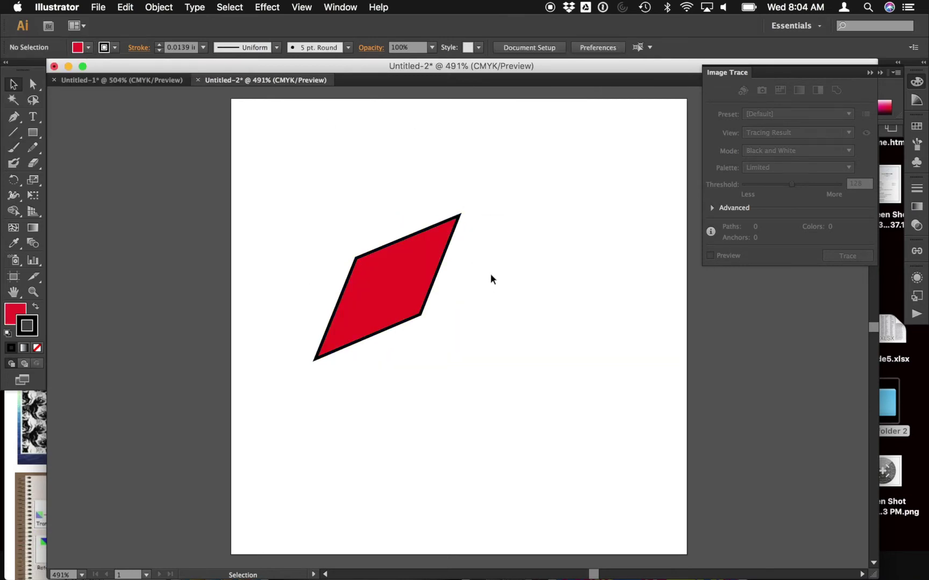
{"action": "key", "text": "a"}
{"action": "key", "text": "v"}
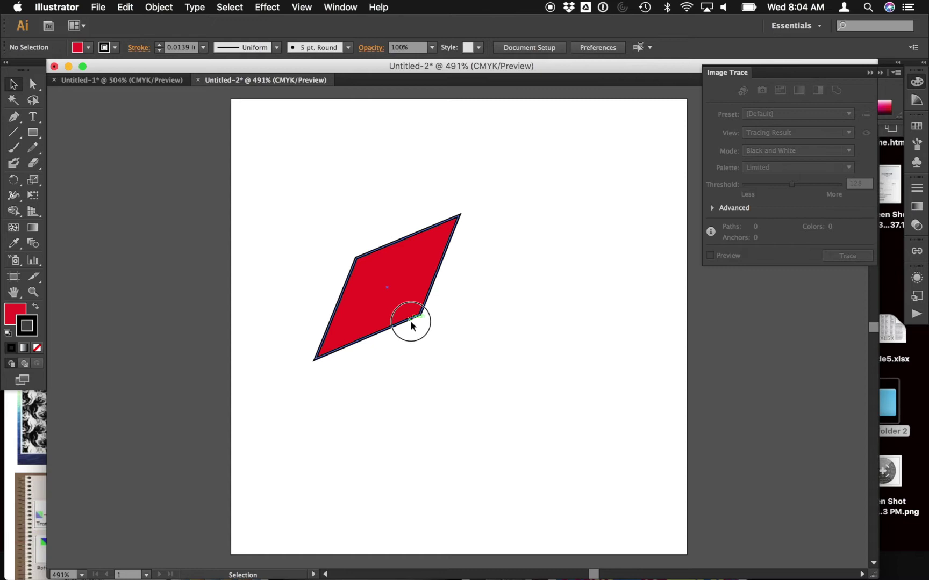
Undo back to the blue parallelogram and move it up and left.
{"action": "left_click", "coordinate": [412, 325]}
{"action": "key", "text": "super+z"}
{"action": "key", "text": "super+z"}
{"action": "key", "text": "super+z"}
{"action": "left_click", "coordinate": [438, 327]}
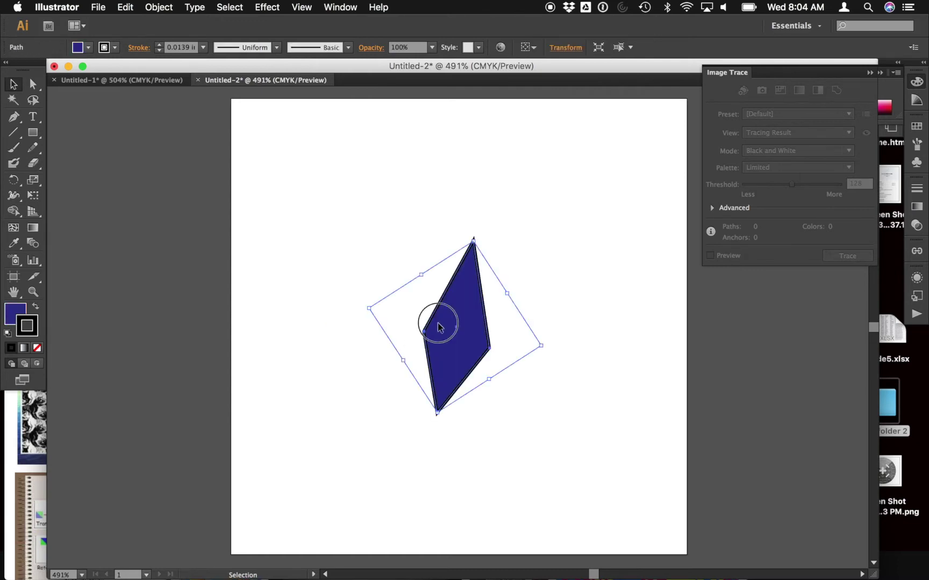
{"action": "left_click_drag", "start_coordinate": [438, 326], "coordinate": [366, 296]}
{"action": "left_click", "coordinate": [486, 370]}
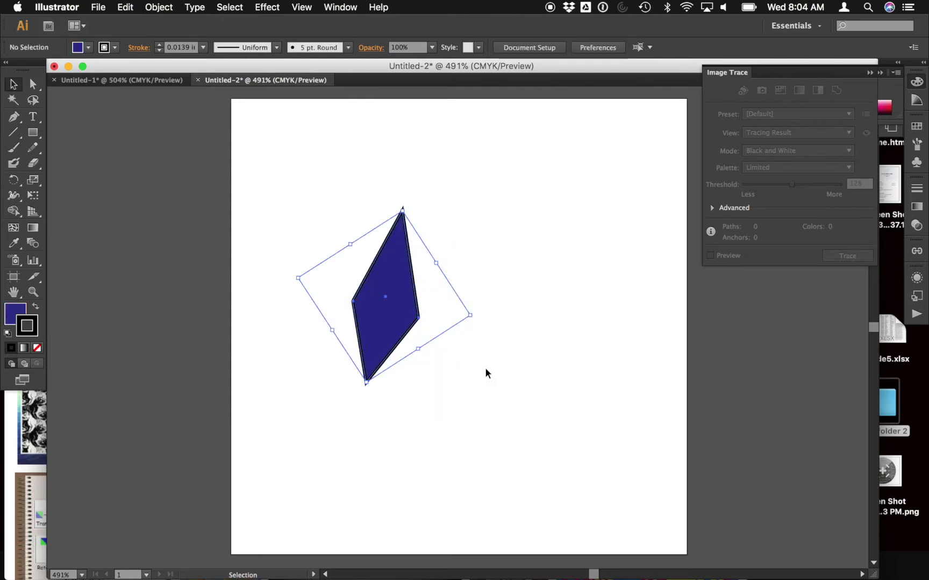
{"action": "left_click", "coordinate": [417, 320]}
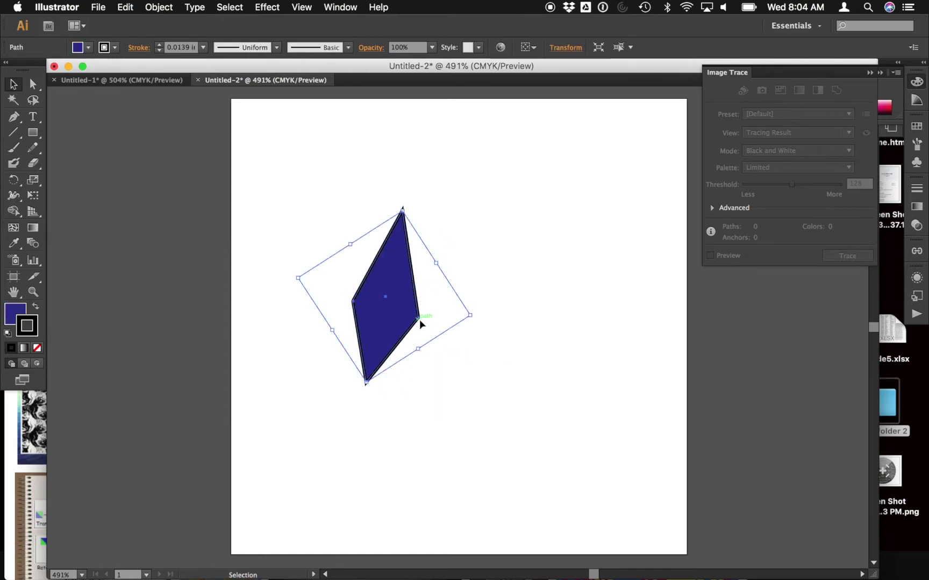
Duplicate the blue parallelogram so a copy sits down and to its right.
{"action": "left_click", "coordinate": [171, 6]}
{"action": "left_click", "coordinate": [362, 176]}
{"action": "key", "text": "a"}
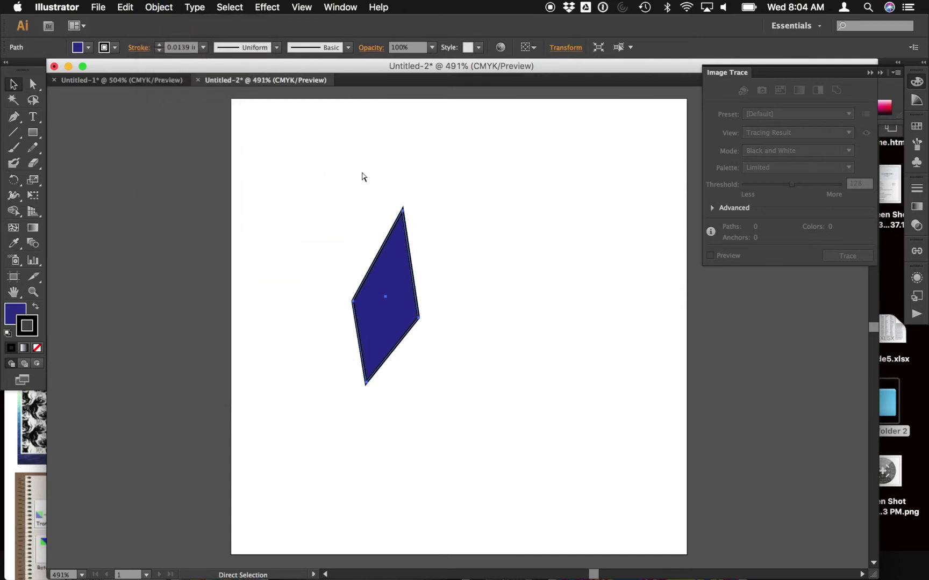
{"action": "key", "text": "super+d"}
{"action": "key", "text": "v"}
{"action": "left_click", "coordinate": [159, 6]}
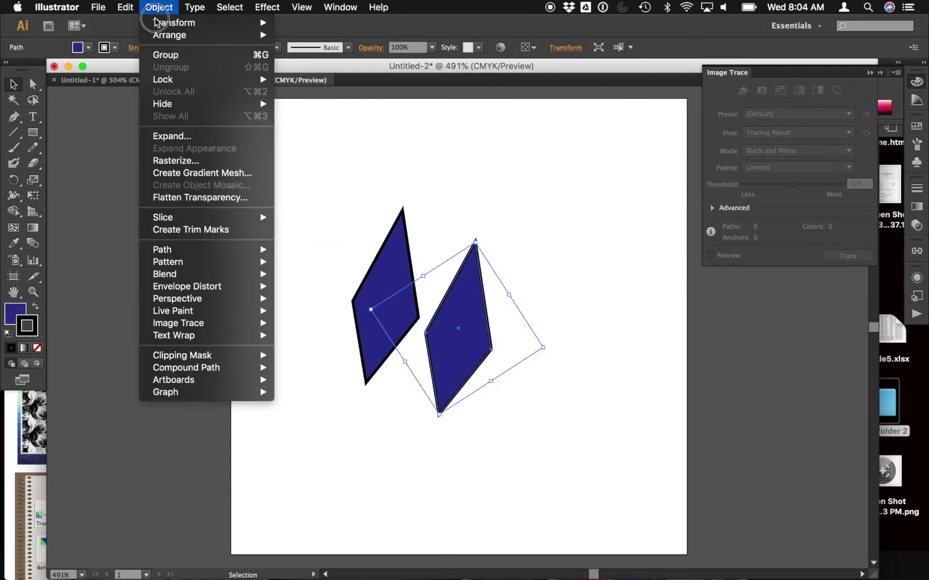
Reflect the copy across the vertical axis and move it up beside the original.
{"action": "mouse_move", "coordinate": [163, 27]}
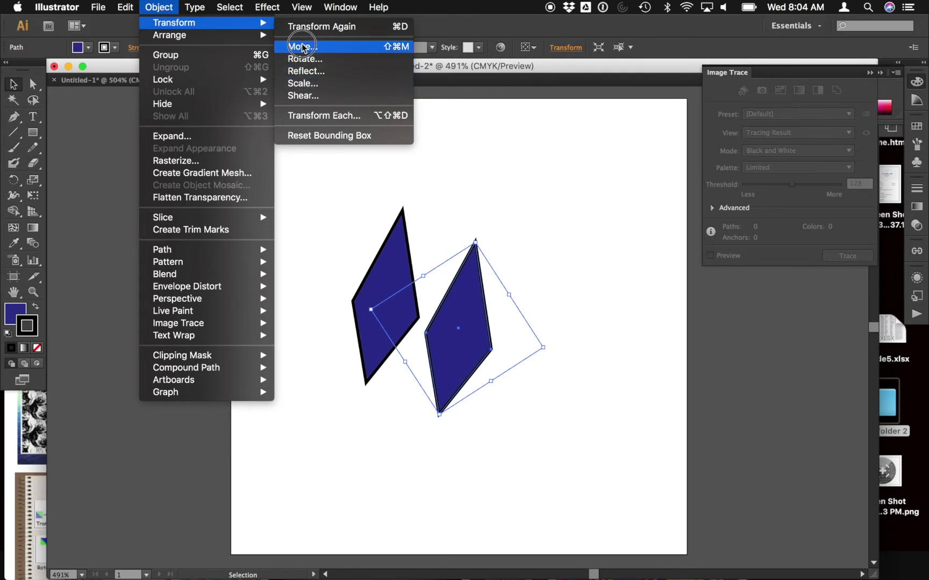
{"action": "left_click", "coordinate": [315, 72]}
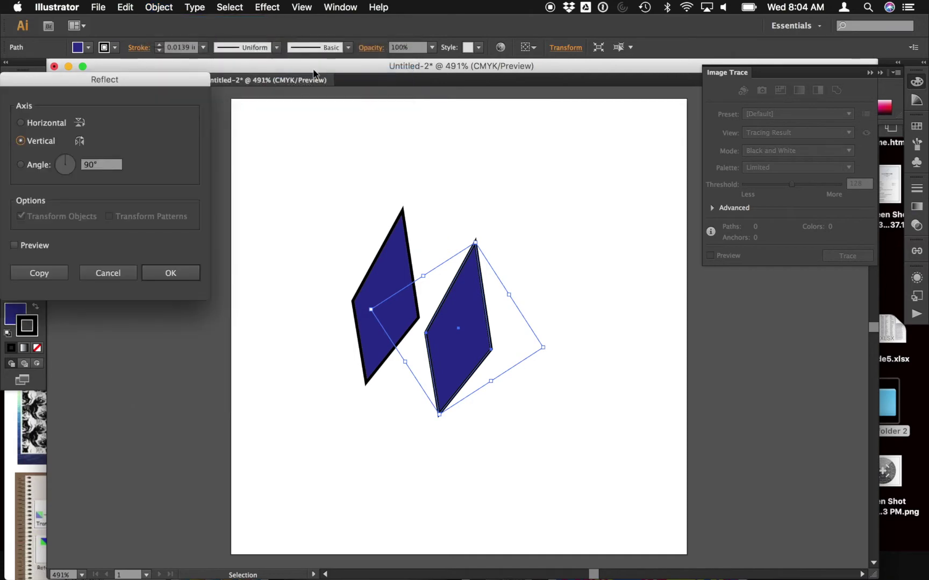
{"action": "left_click", "coordinate": [161, 277]}
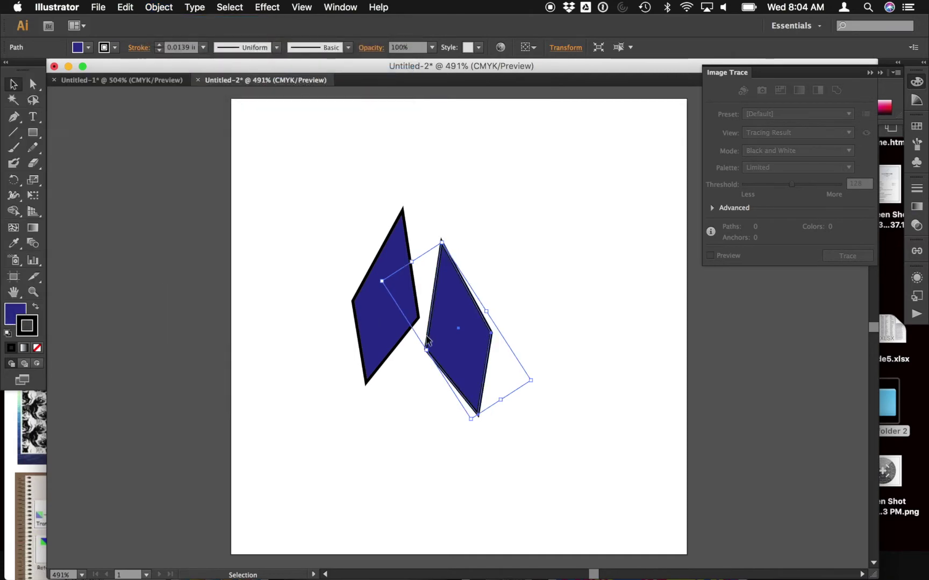
{"action": "left_click_drag", "start_coordinate": [434, 321], "coordinate": [434, 285]}
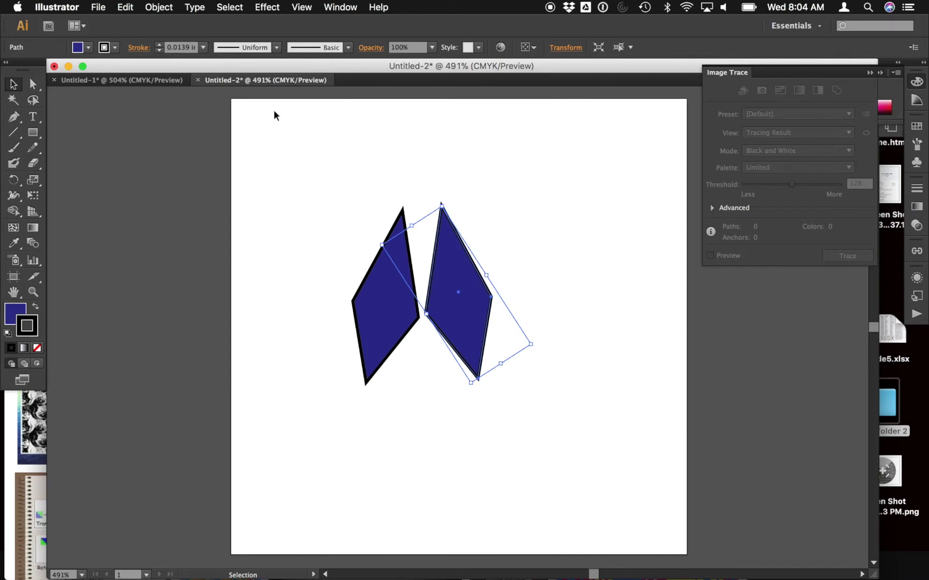
Rotate the right diamond about 46 degrees and nudge it left to meet the other.
{"action": "left_click", "coordinate": [159, 7]}
{"action": "left_click", "coordinate": [170, 26]}
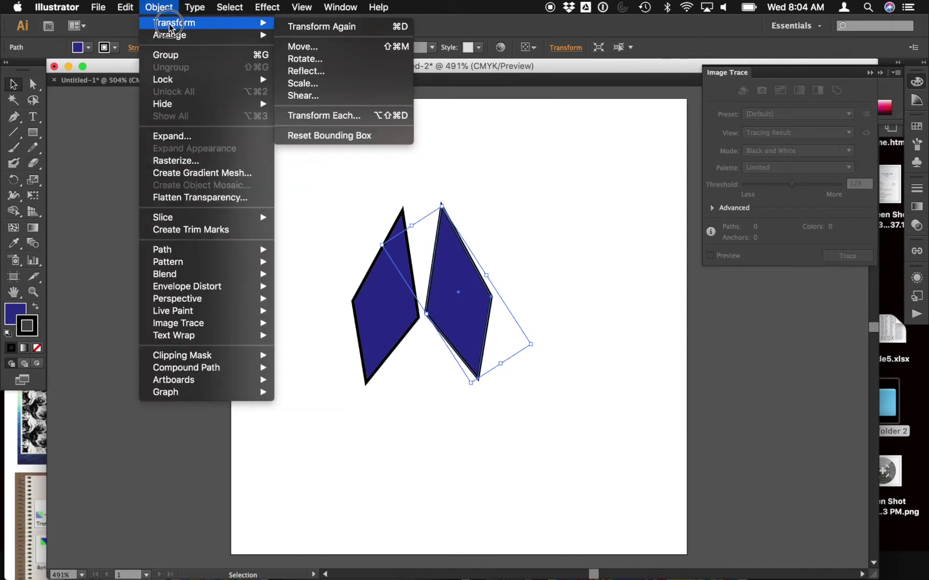
{"action": "left_click", "coordinate": [300, 59]}
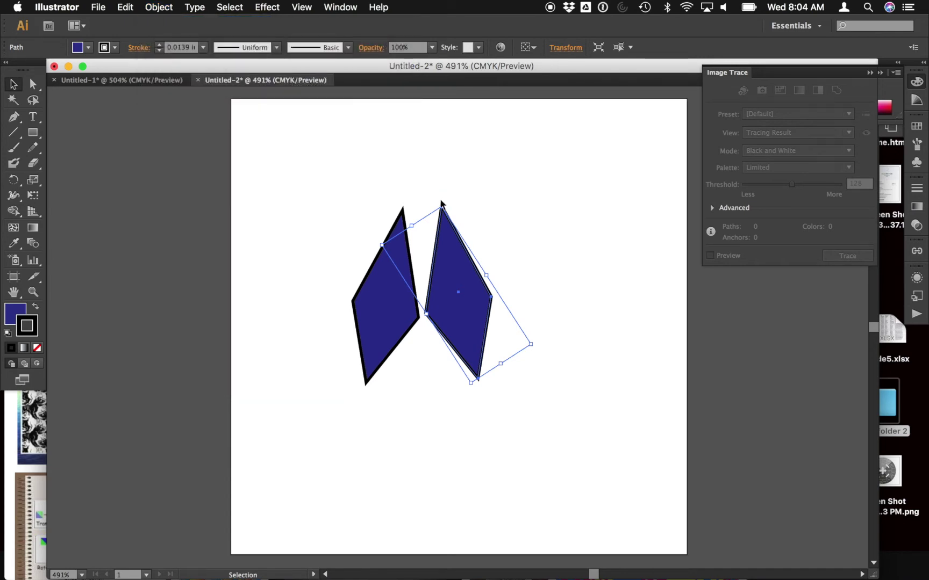
{"action": "left_click_drag", "start_coordinate": [439, 204], "coordinate": [419, 201]}
{"action": "left_click_drag", "start_coordinate": [433, 235], "coordinate": [405, 206]}
{"action": "left_click", "coordinate": [420, 226]}
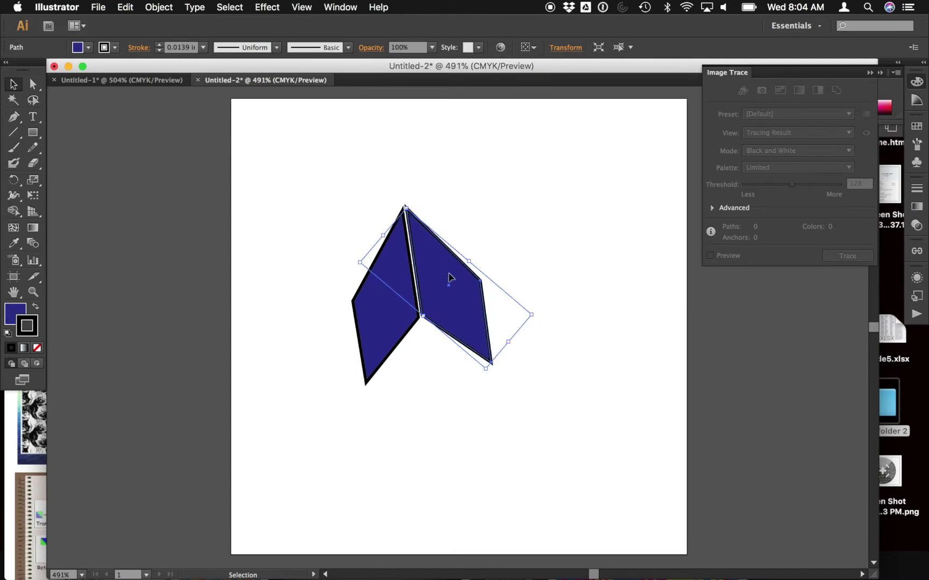
{"action": "left_click_drag", "start_coordinate": [451, 278], "coordinate": [447, 277]}
{"action": "left_click", "coordinate": [469, 242]}
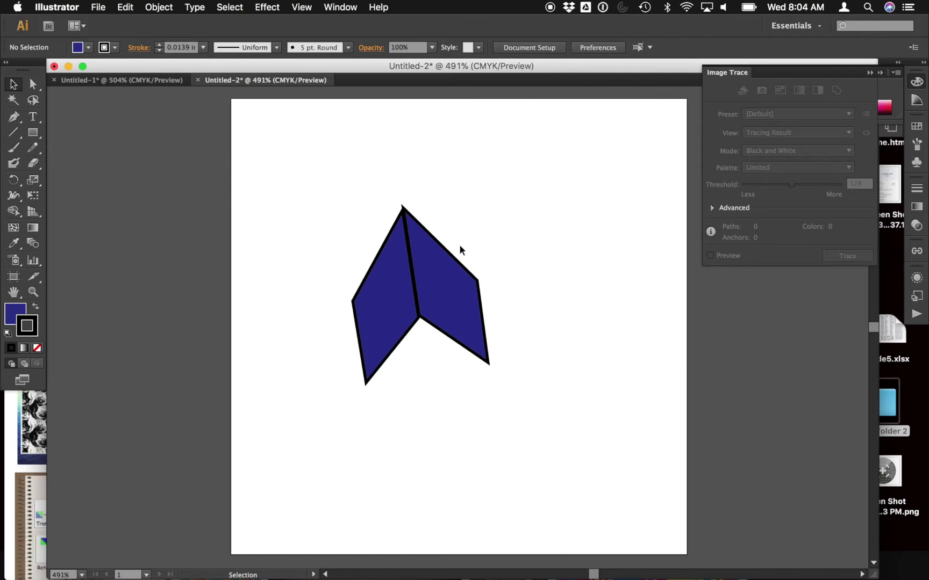
Fill the right diamond with red from the swatches.
{"action": "left_click", "coordinate": [458, 294]}
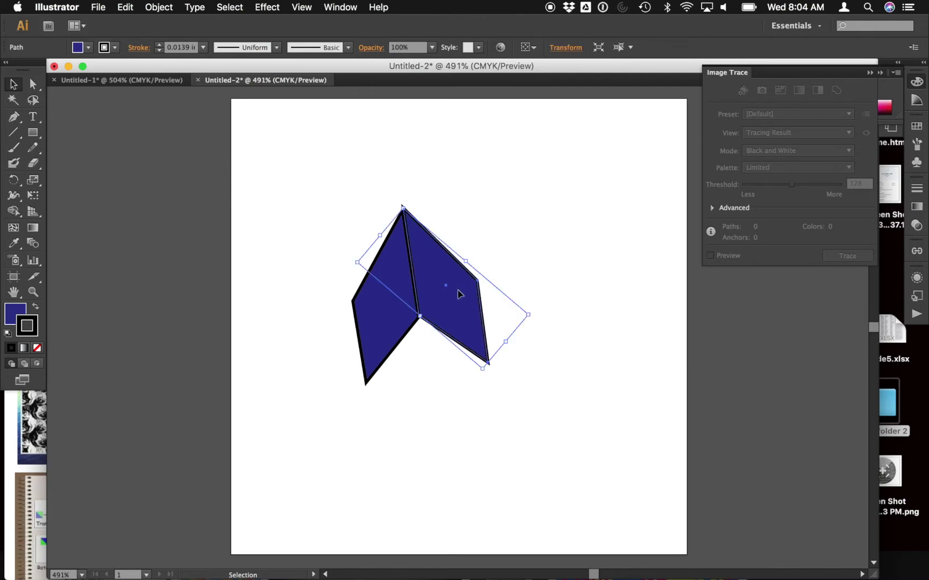
{"action": "left_click", "coordinate": [499, 250]}
{"action": "left_click", "coordinate": [441, 275]}
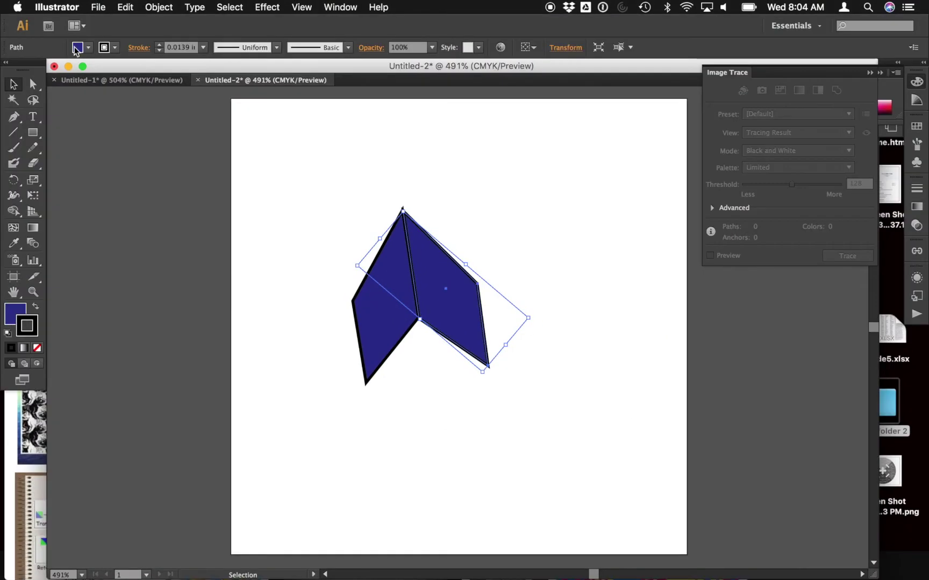
{"action": "left_click", "coordinate": [87, 48]}
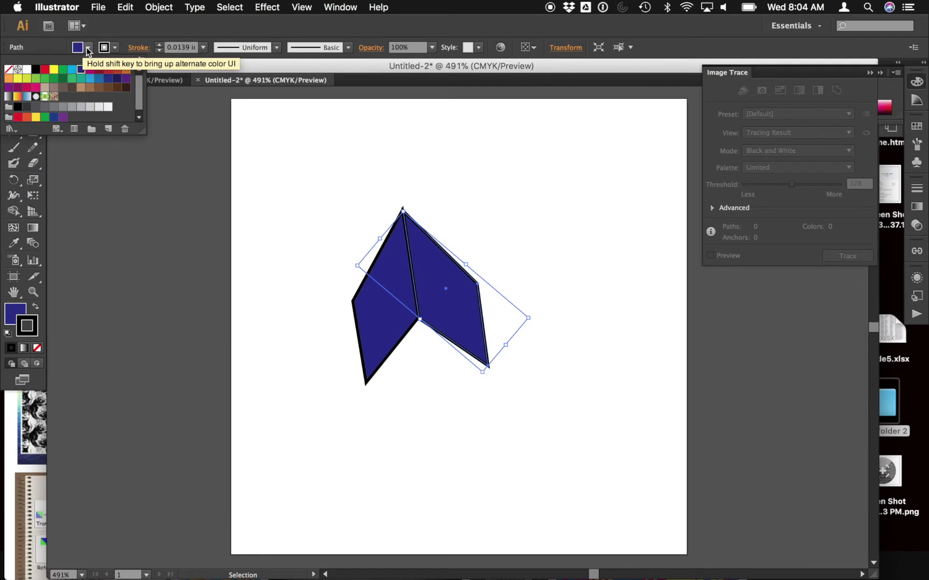
{"action": "left_click", "coordinate": [48, 70]}
{"action": "left_click", "coordinate": [547, 466]}
Move both diamonds down-right, select the pair, and nudge them off the black copies.
{"action": "left_click", "coordinate": [306, 257]}
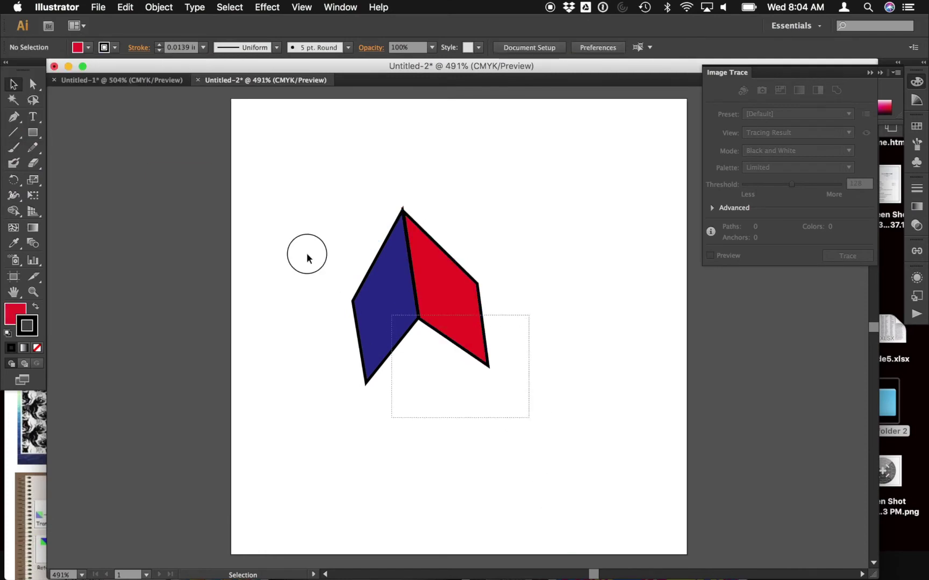
{"action": "left_click_drag", "start_coordinate": [392, 273], "coordinate": [425, 313]}
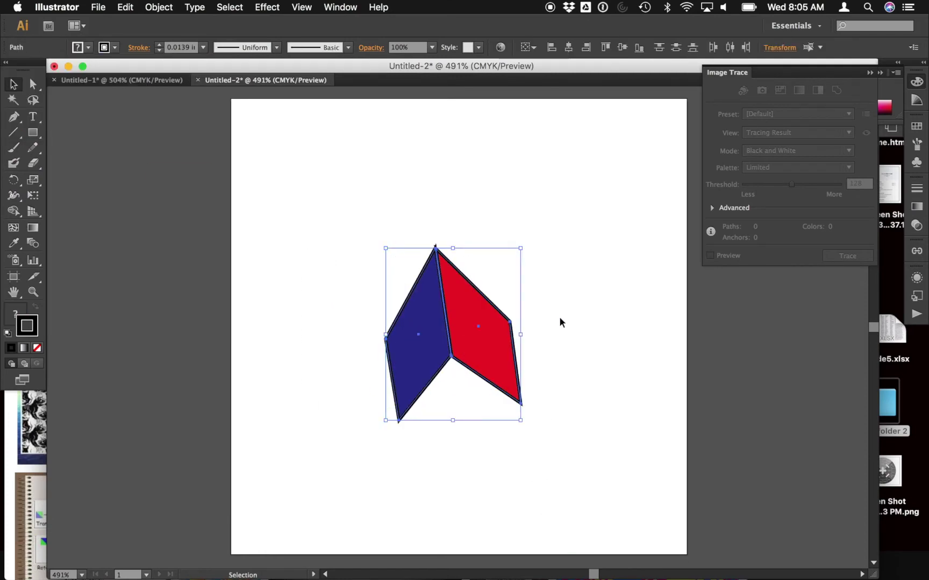
{"action": "left_click", "coordinate": [559, 322]}
{"action": "left_click_drag", "start_coordinate": [563, 424], "coordinate": [327, 283]}
{"action": "left_click", "coordinate": [166, 79]}
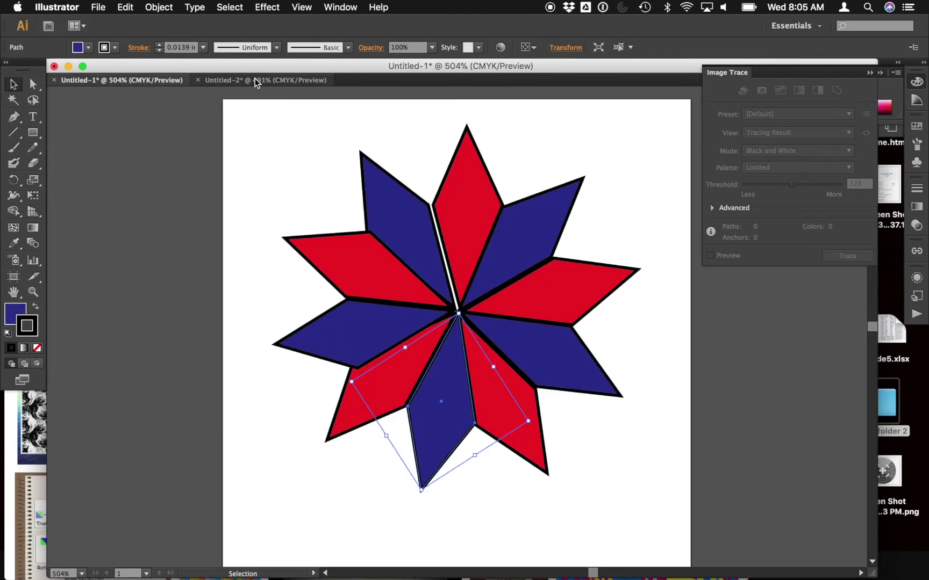
{"action": "left_click", "coordinate": [256, 81]}
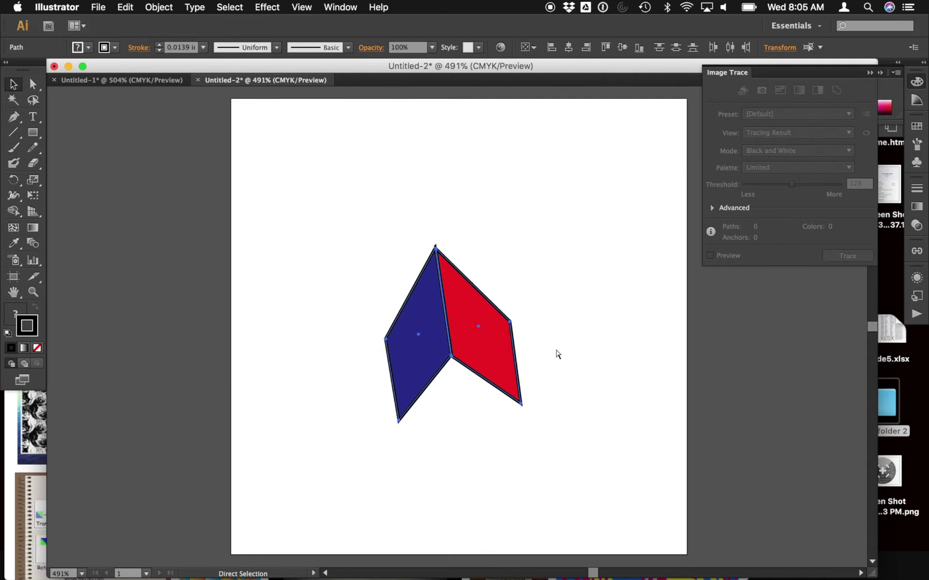
{"action": "key", "text": "Up"}
{"action": "key", "text": "Up"}
{"action": "key", "text": "Right"}
Drag a copy of the diamond pair left, then delete the misplaced copy.
{"action": "left_click_drag", "start_coordinate": [475, 313], "coordinate": [340, 336]}
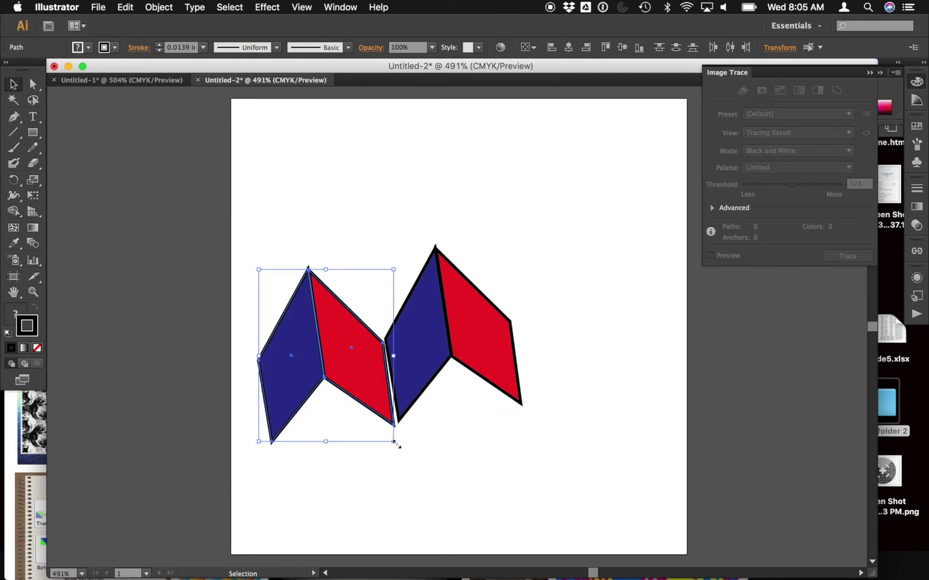
{"action": "key", "text": "Delete"}
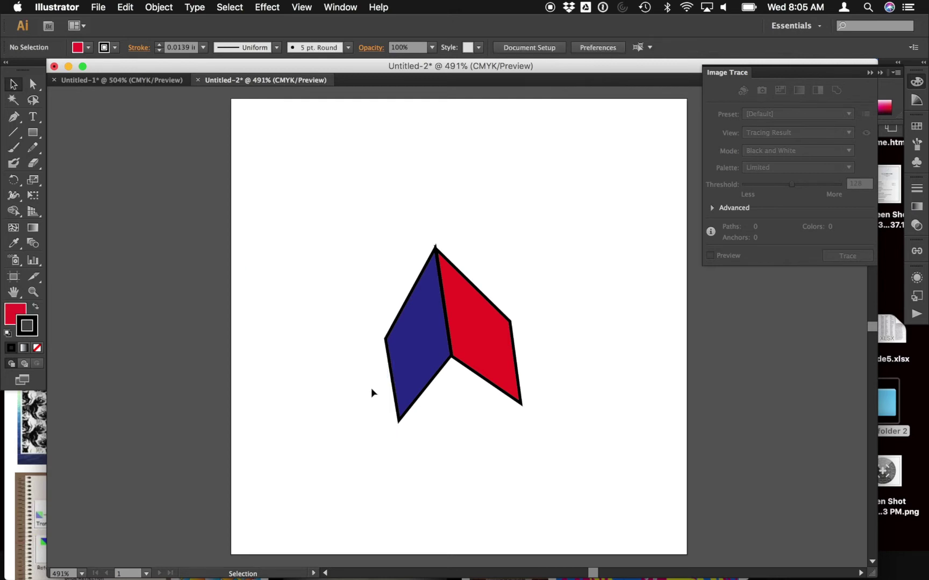
{"action": "left_click_drag", "start_coordinate": [584, 462], "coordinate": [372, 354]}
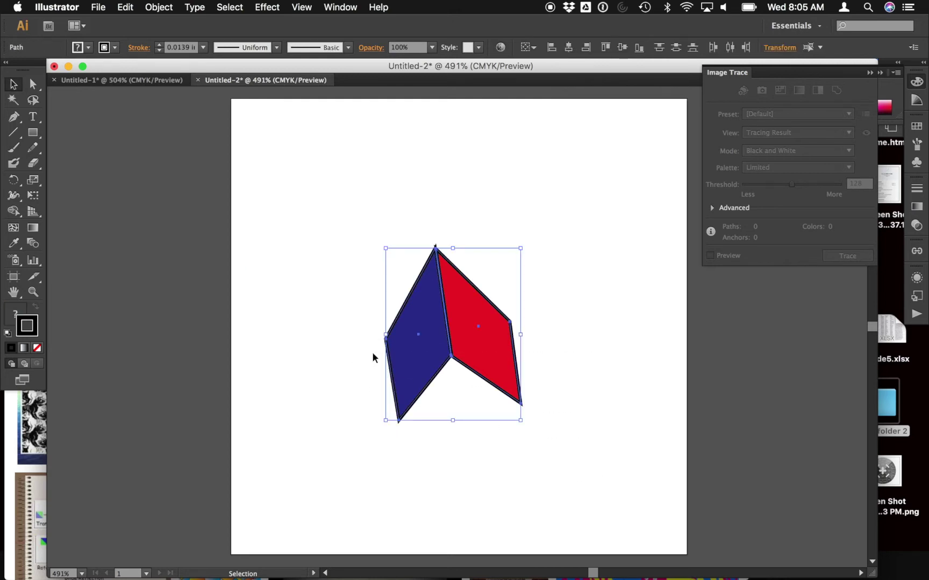
{"action": "left_click", "coordinate": [363, 250]}
{"action": "left_click_drag", "start_coordinate": [303, 201], "coordinate": [609, 415]}
{"action": "left_click", "coordinate": [331, 221]}
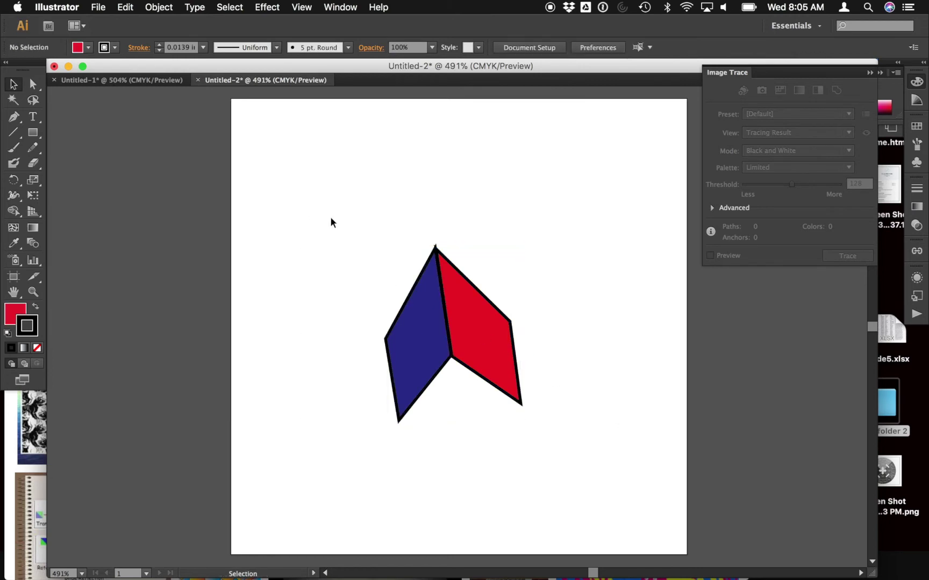
Paste a copy of the blue-red pair and move it left to join the original zigzag.
{"action": "key", "text": "ctrl+v"}
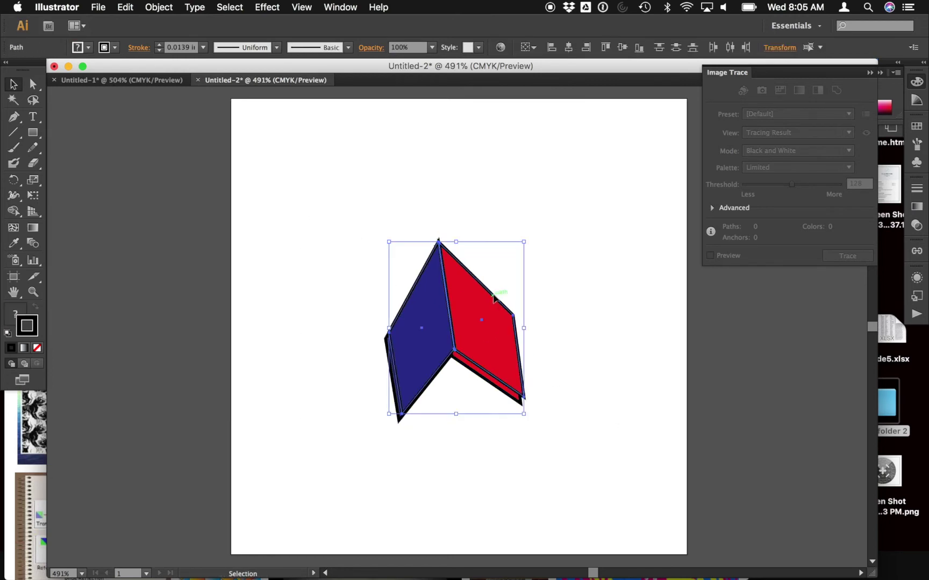
{"action": "left_click_drag", "start_coordinate": [483, 301], "coordinate": [359, 322]}
{"action": "left_click", "coordinate": [407, 451]}
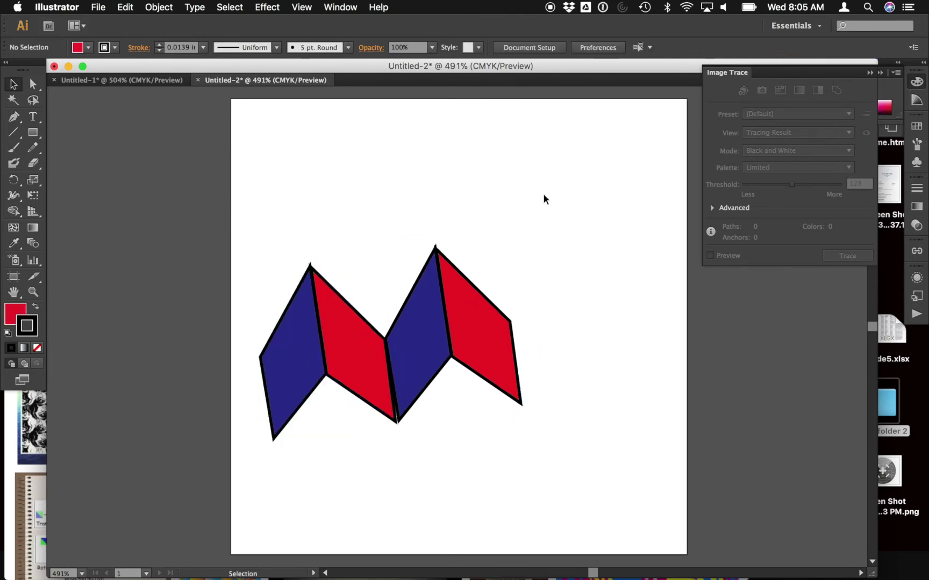
{"action": "key", "text": "ctrl+Up"}
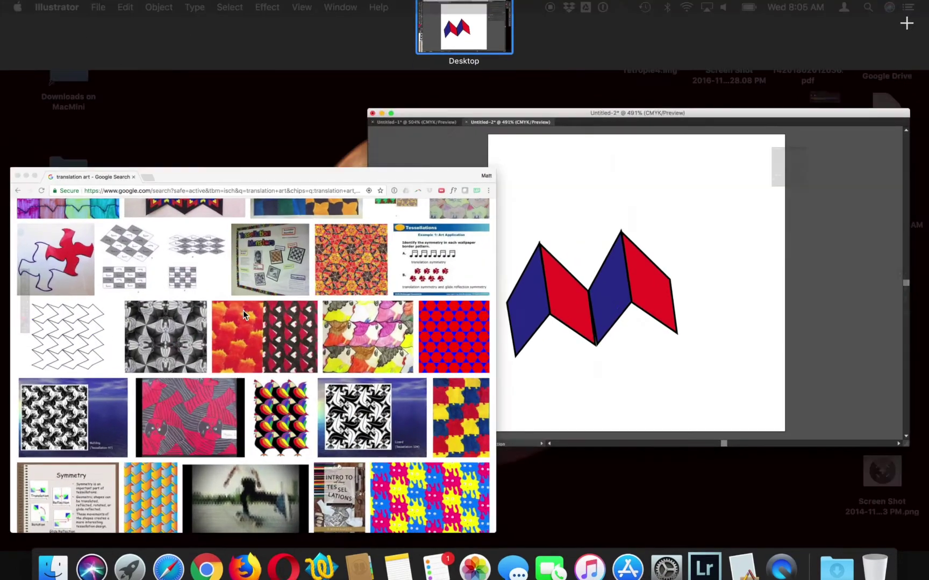
Browse the tessellation image results in Chrome and filter them to Large images.
{"action": "left_click", "coordinate": [243, 309]}
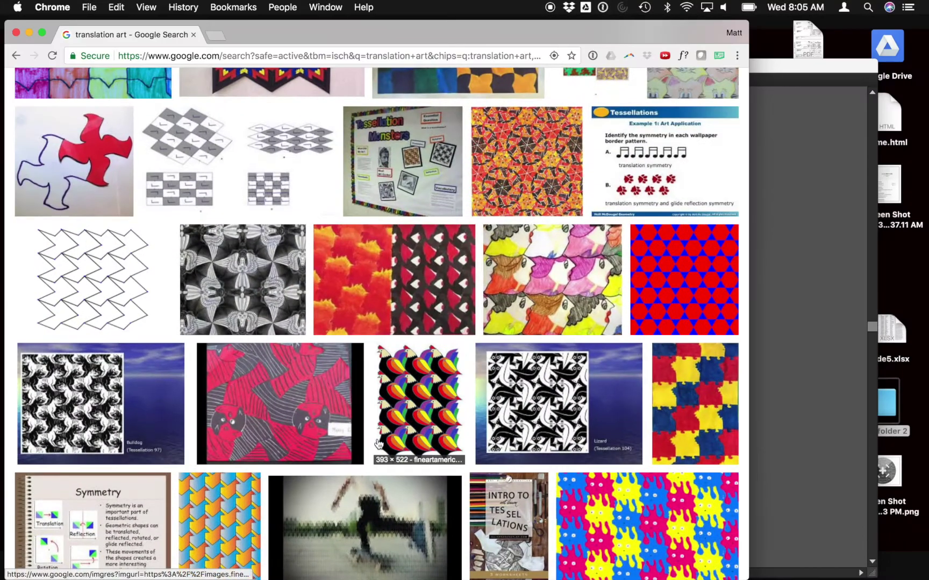
{"action": "scroll", "coordinate": [378, 444], "scroll_direction": "down", "scroll_amount": 2}
{"action": "scroll", "coordinate": [377, 443], "scroll_direction": "up", "scroll_amount": 3}
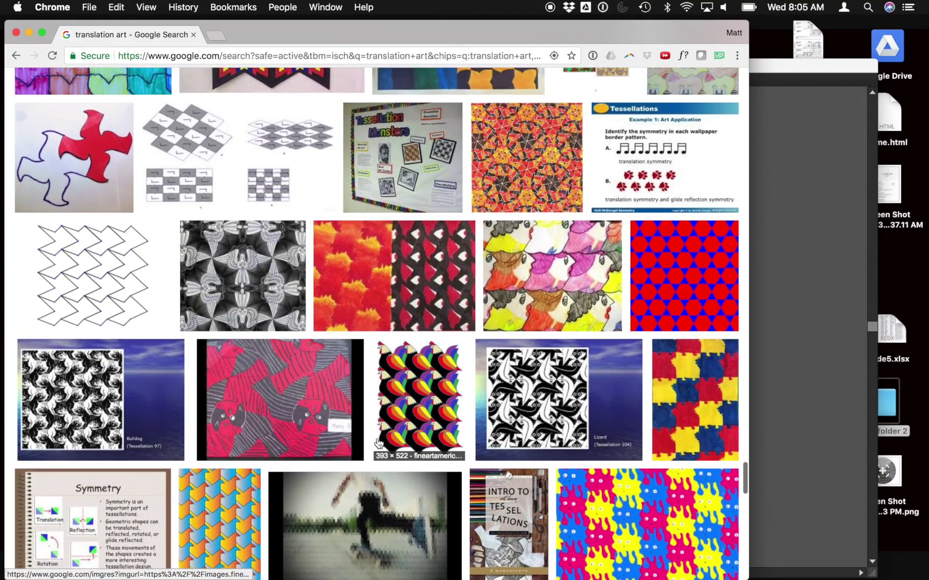
{"action": "scroll", "coordinate": [378, 444], "scroll_direction": "down", "scroll_amount": 10}
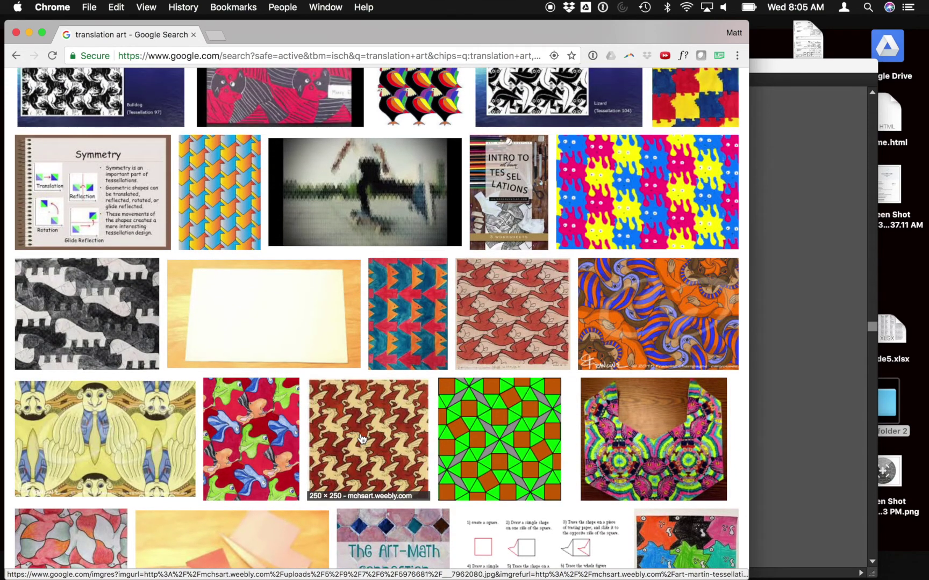
{"action": "left_click", "coordinate": [346, 441]}
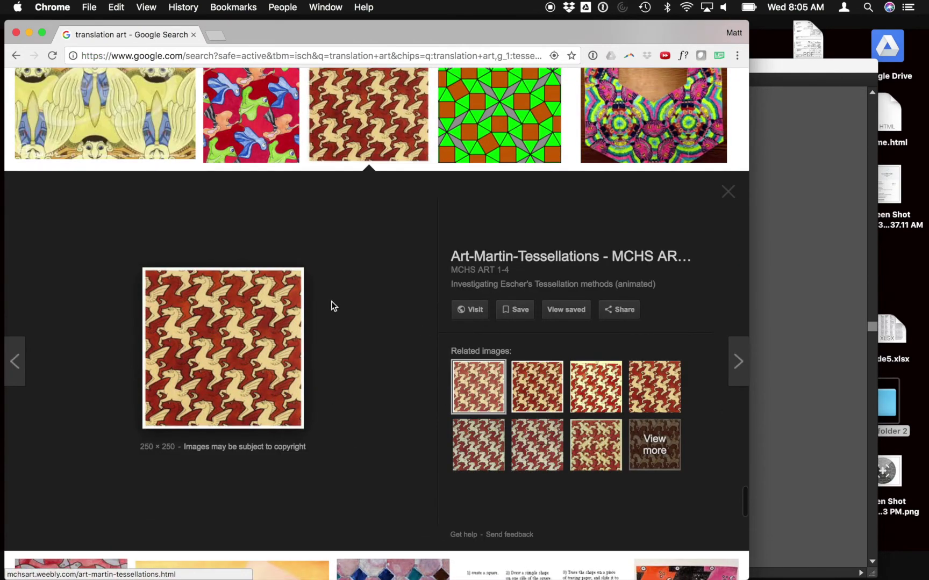
{"action": "scroll", "coordinate": [303, 311], "scroll_direction": "up", "scroll_amount": 20}
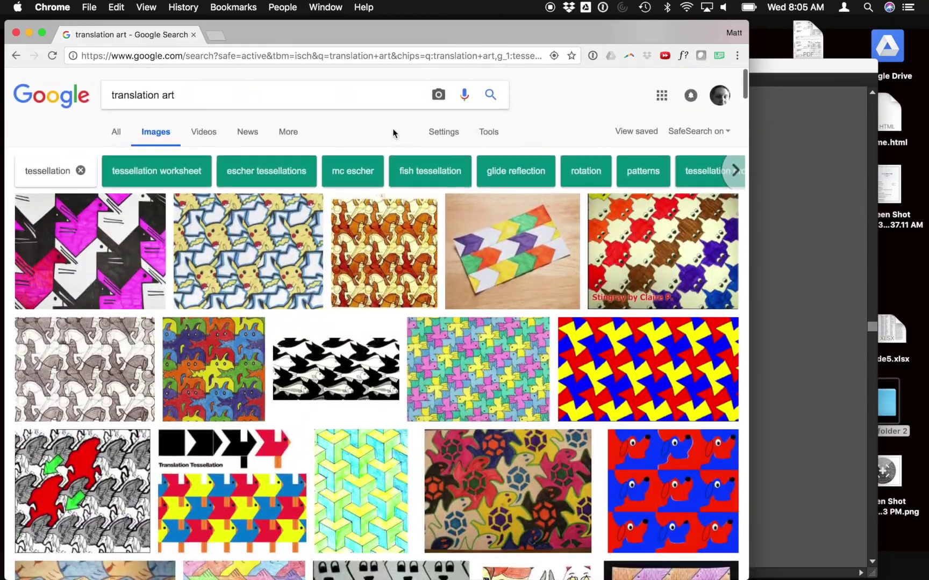
{"action": "left_click", "coordinate": [472, 132]}
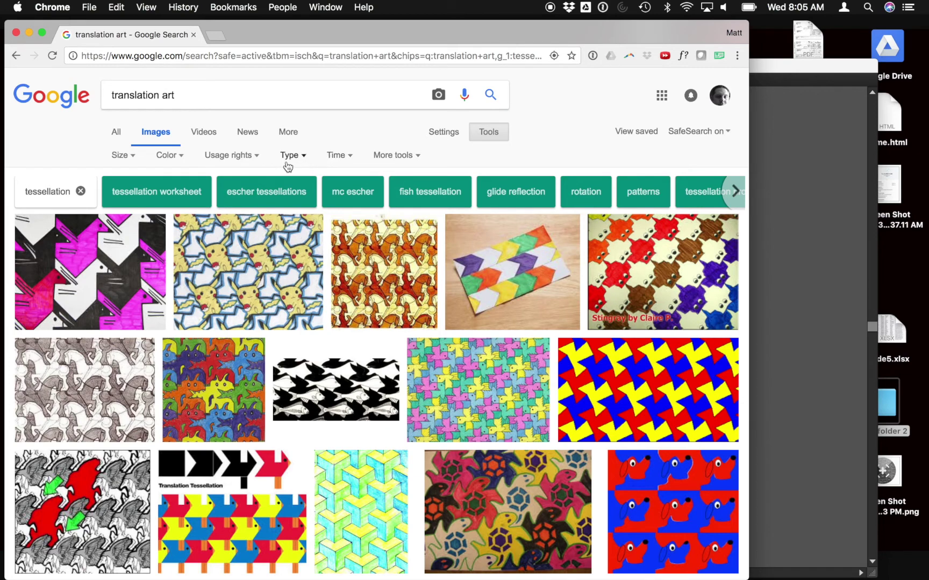
{"action": "left_click", "coordinate": [129, 156]}
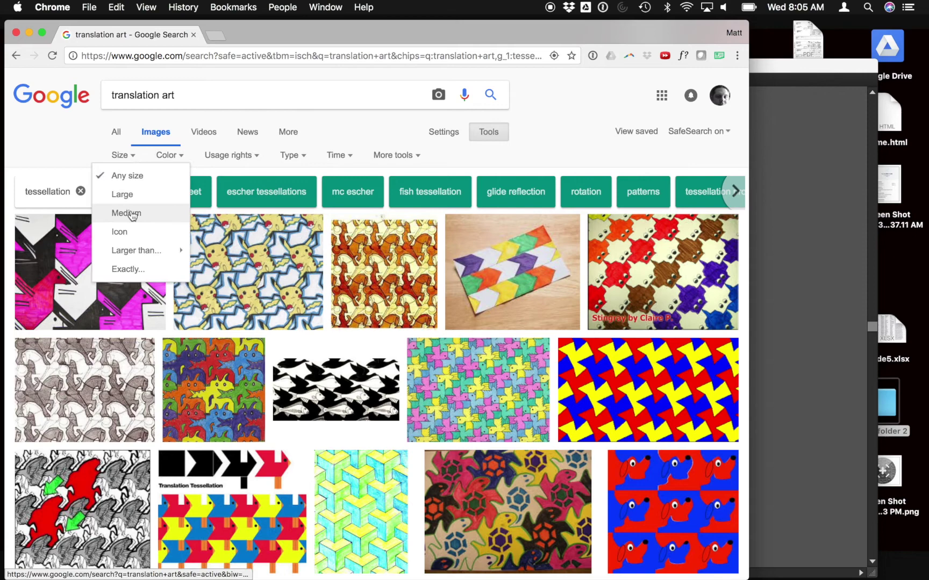
{"action": "left_click", "coordinate": [127, 194]}
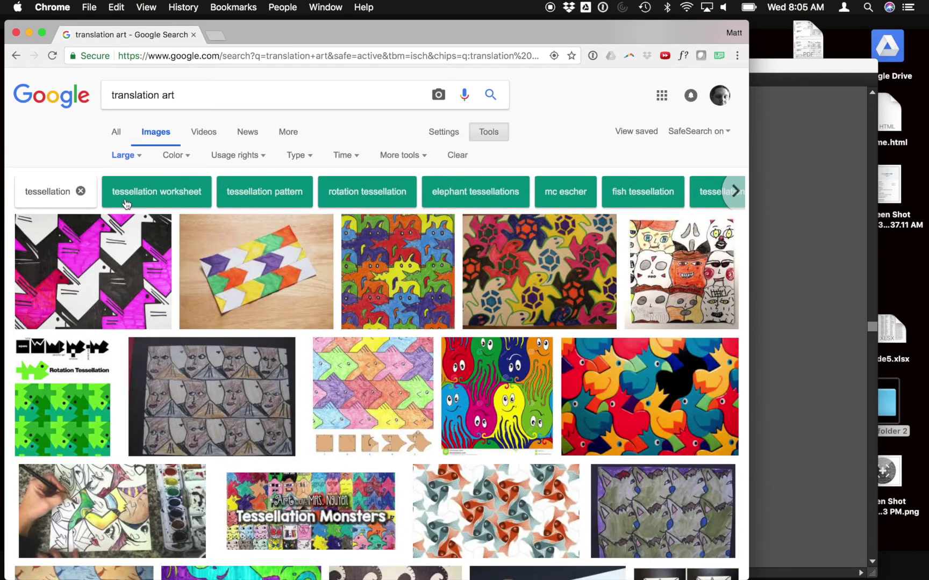
{"action": "scroll", "coordinate": [532, 345], "scroll_direction": "down", "scroll_amount": 4}
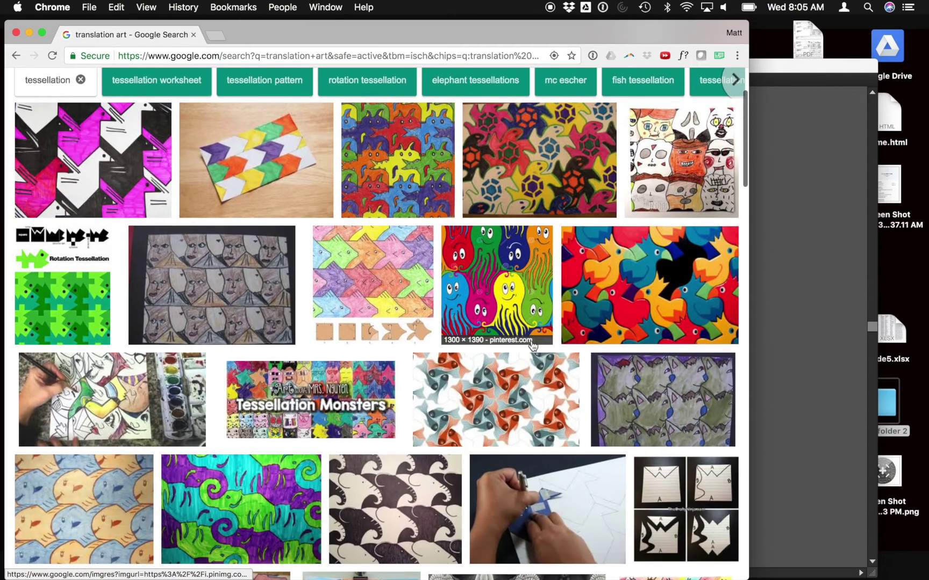
Open the monster tessellation preview, copy that image, and go back to Illustrator.
{"action": "left_click", "coordinate": [403, 175]}
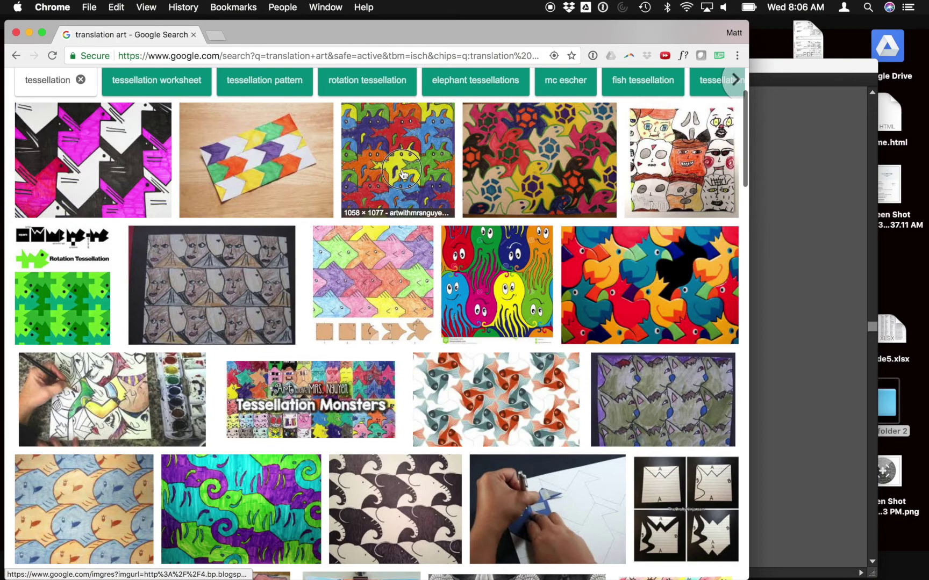
{"action": "left_click_drag", "start_coordinate": [281, 299], "coordinate": [304, 279]}
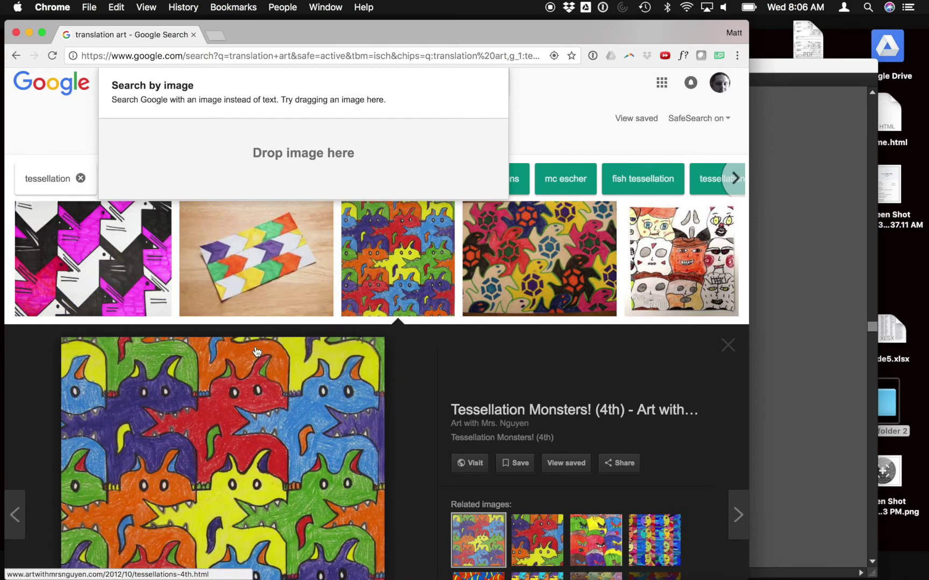
{"action": "scroll", "coordinate": [261, 376], "scroll_direction": "down", "scroll_amount": 5}
{"action": "right_click", "coordinate": [261, 407]}
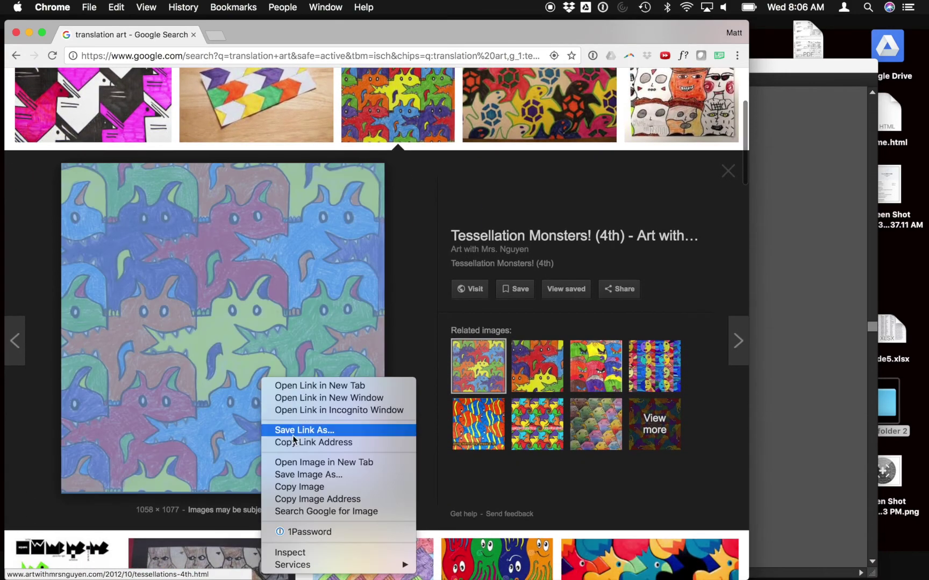
{"action": "left_click", "coordinate": [302, 486]}
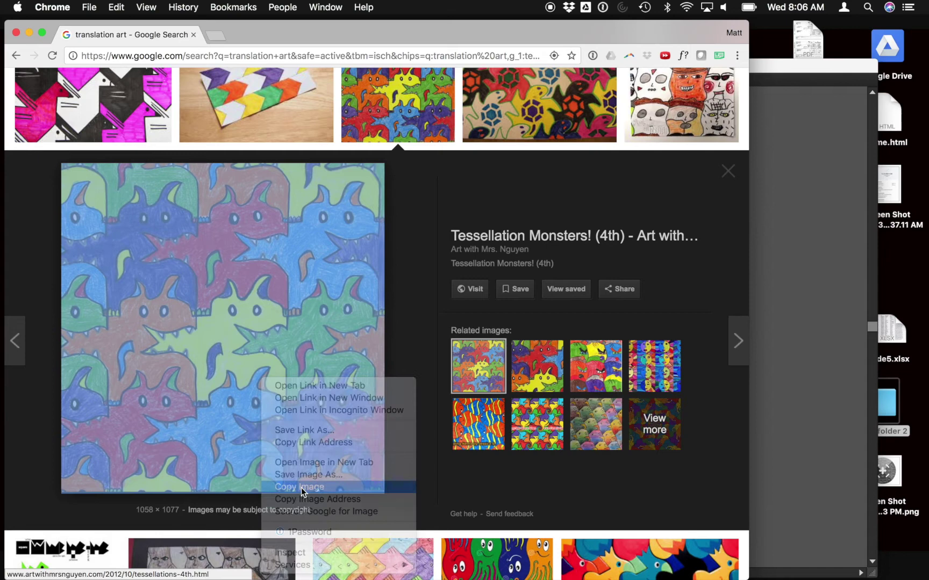
{"action": "left_click", "coordinate": [750, 562]}
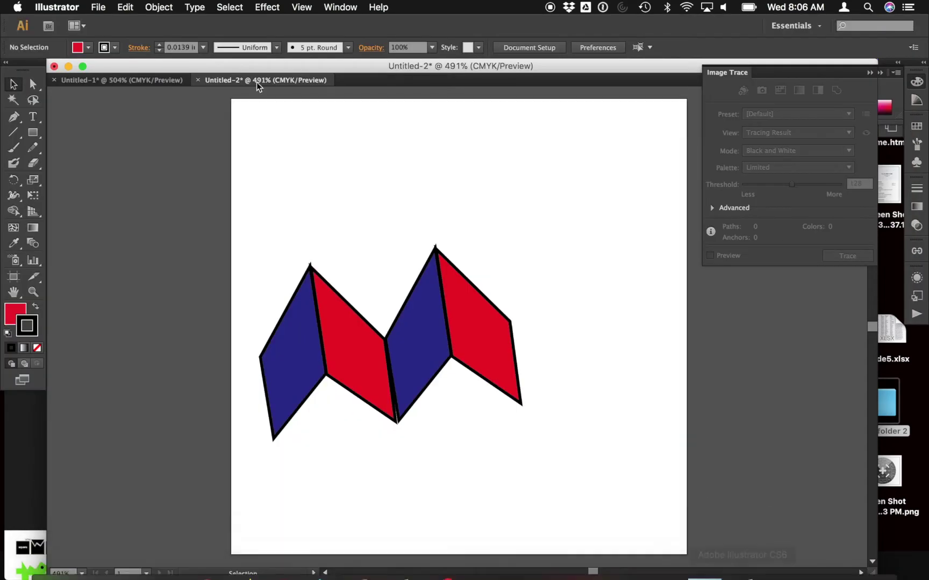
Start a new document with the Letter page-size preset, 8.5 × 11 in.
{"action": "left_click", "coordinate": [95, 6]}
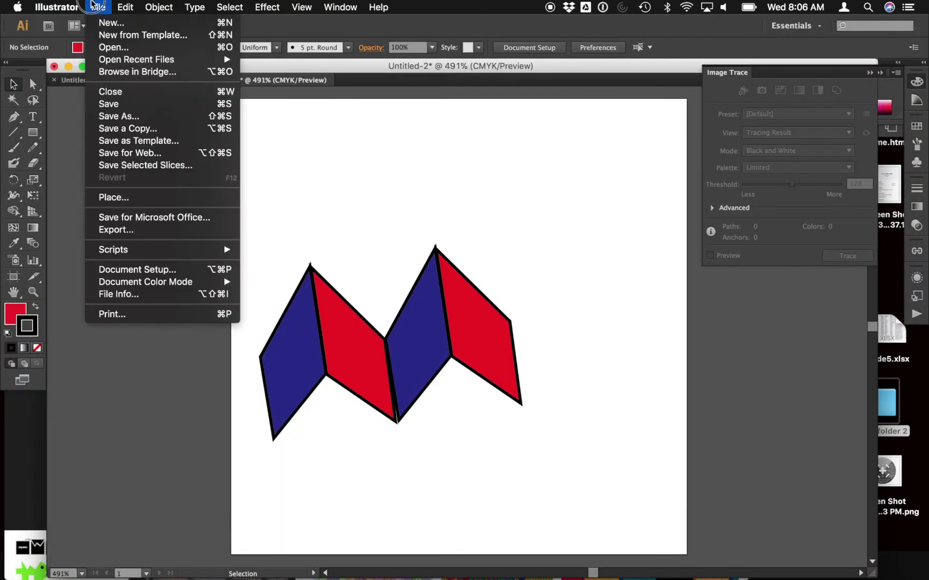
{"action": "left_click", "coordinate": [104, 28]}
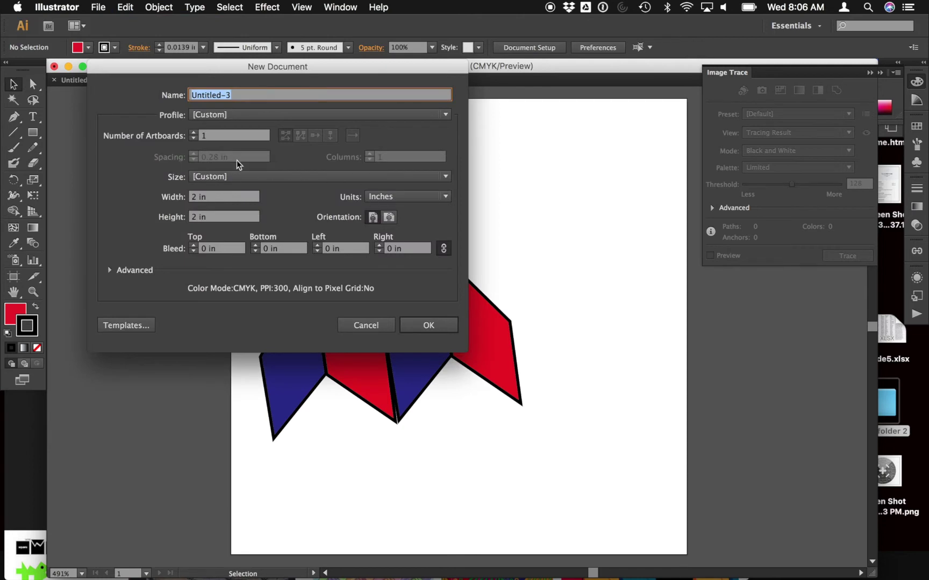
{"action": "left_click", "coordinate": [221, 177]}
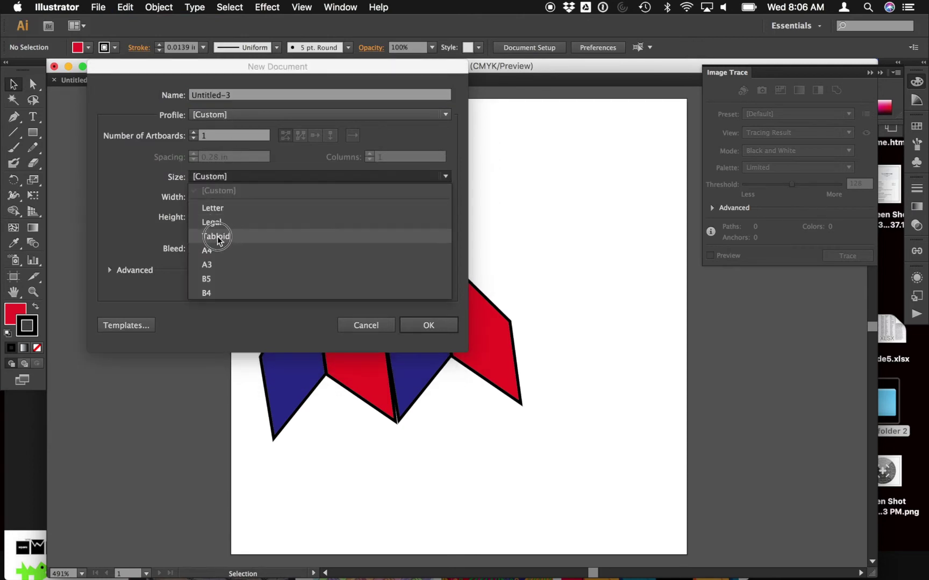
{"action": "left_click", "coordinate": [218, 211]}
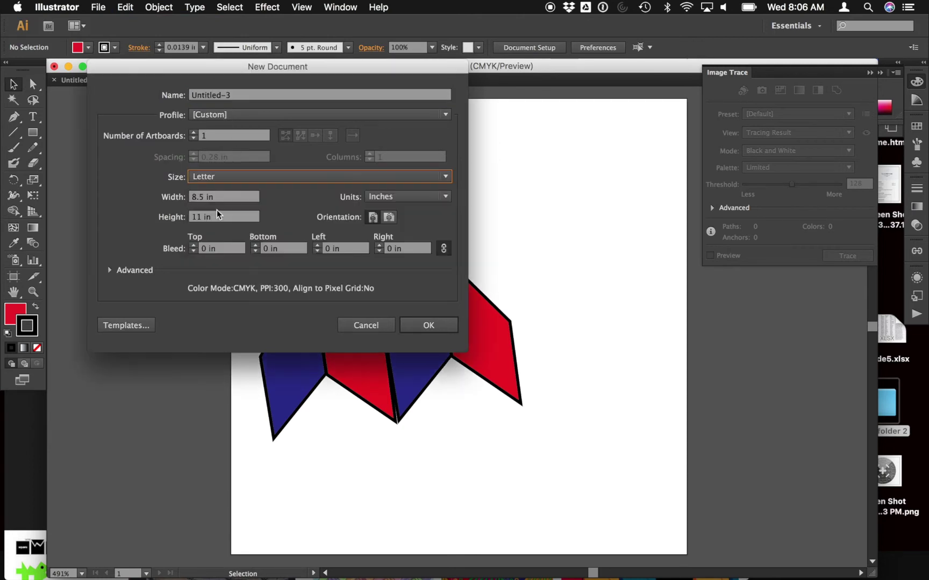
{"action": "left_click", "coordinate": [419, 325]}
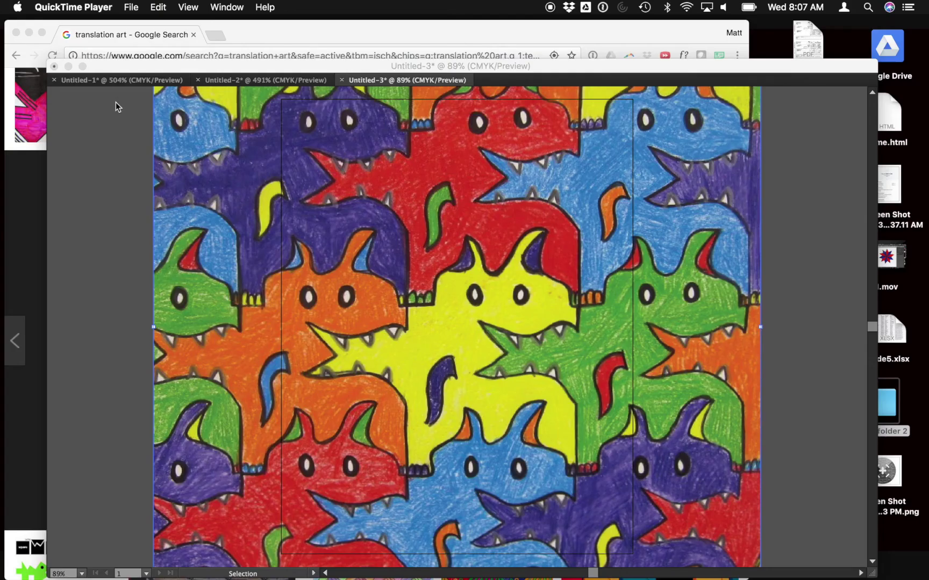
Bring Illustrator with the pasted monsters image forward and pick the Rectangle tool.
{"action": "left_click", "coordinate": [107, 66]}
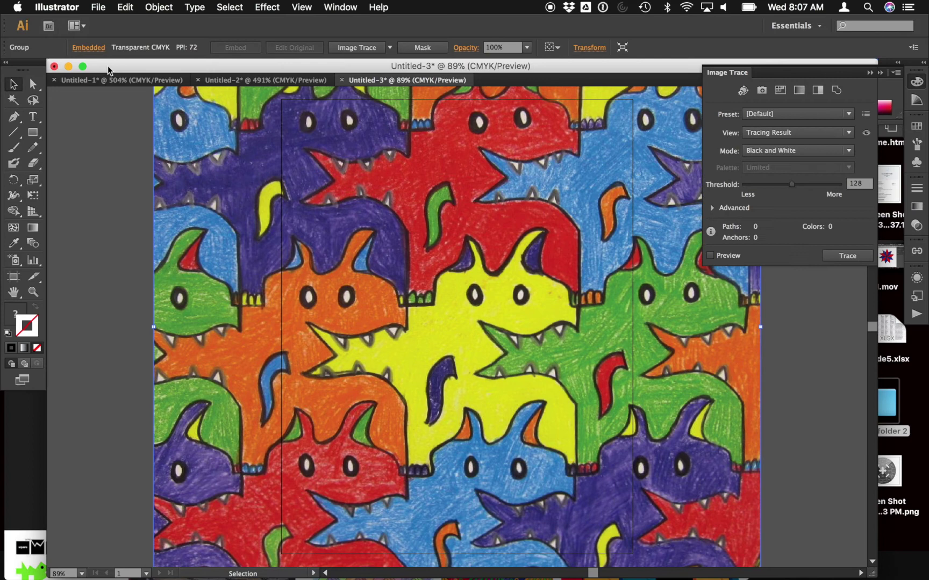
{"action": "left_click", "coordinate": [33, 133]}
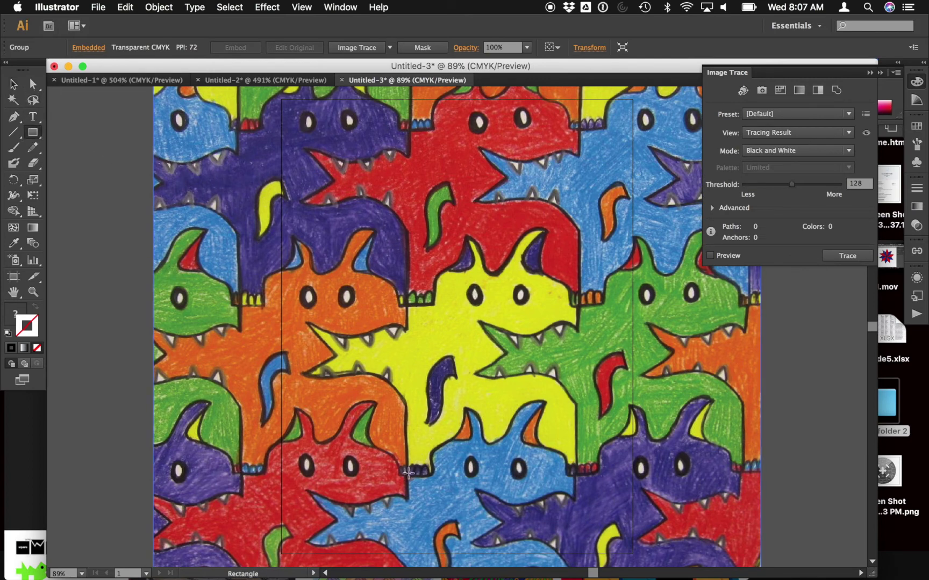
Draw a rectangle over the yellow monster with no fill and a CMYK Magenta stroke.
{"action": "left_click_drag", "start_coordinate": [408, 475], "coordinate": [577, 293]}
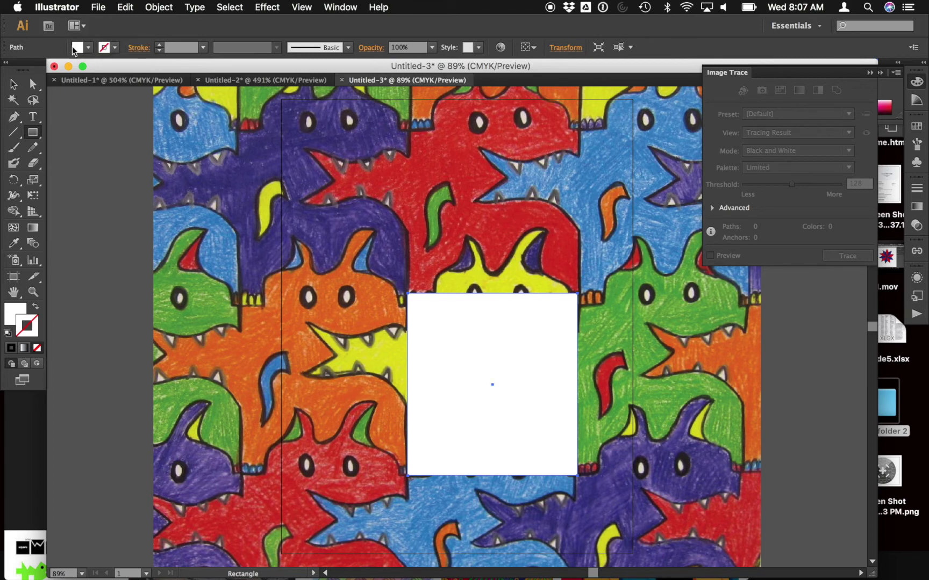
{"action": "left_click", "coordinate": [88, 48]}
{"action": "left_click", "coordinate": [9, 68]}
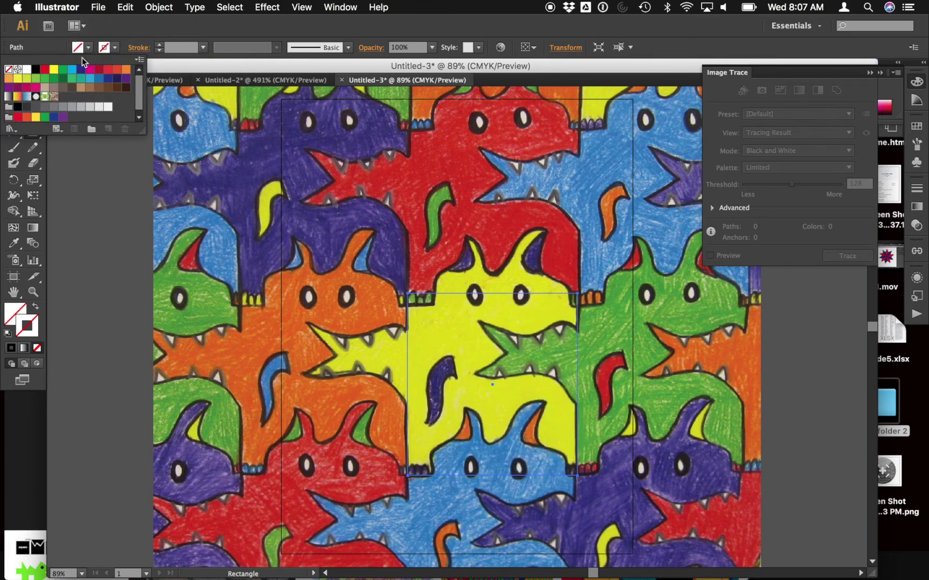
{"action": "left_click", "coordinate": [116, 48]}
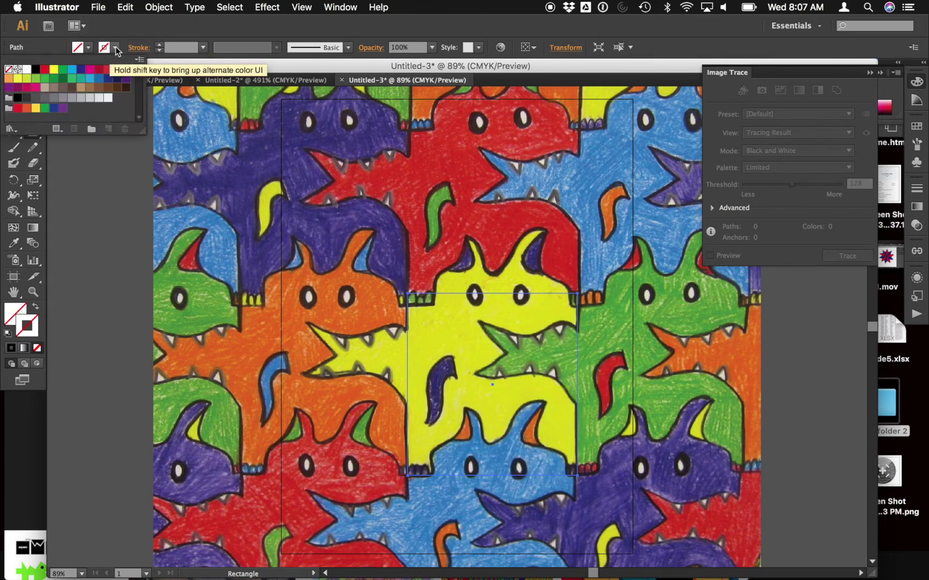
{"action": "left_click", "coordinate": [90, 70]}
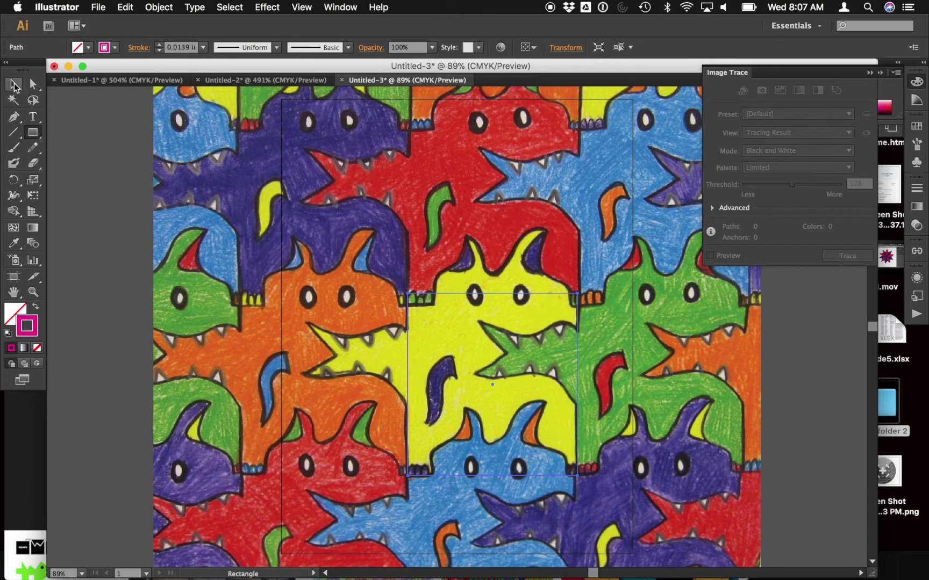
Set the rectangle's stroke weight to 0.03 in.
{"action": "key", "text": "v"}
{"action": "left_click", "coordinate": [385, 319]}
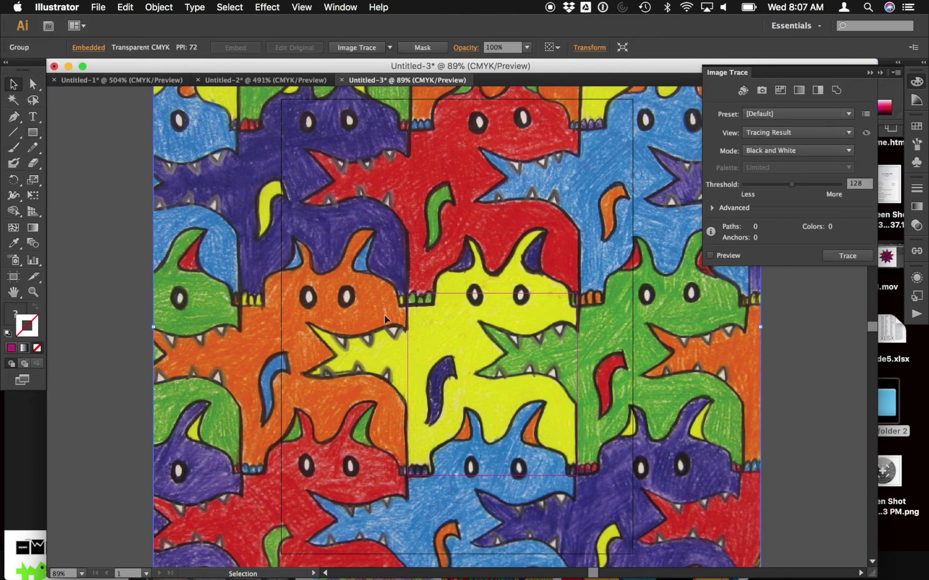
{"action": "left_click", "coordinate": [406, 334]}
{"action": "left_click", "coordinate": [180, 47]}
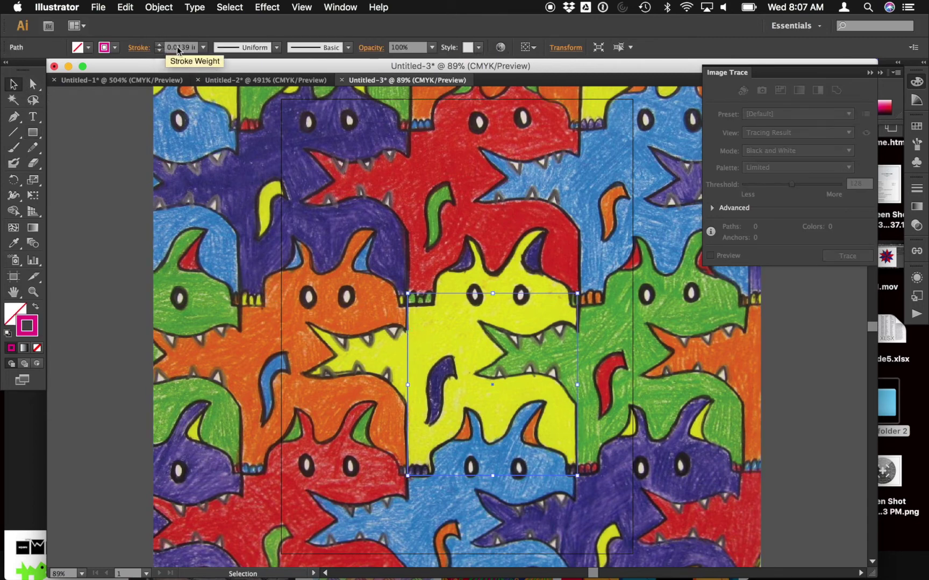
{"action": "type", "text": "0.03"}
{"action": "key", "text": "Return"}
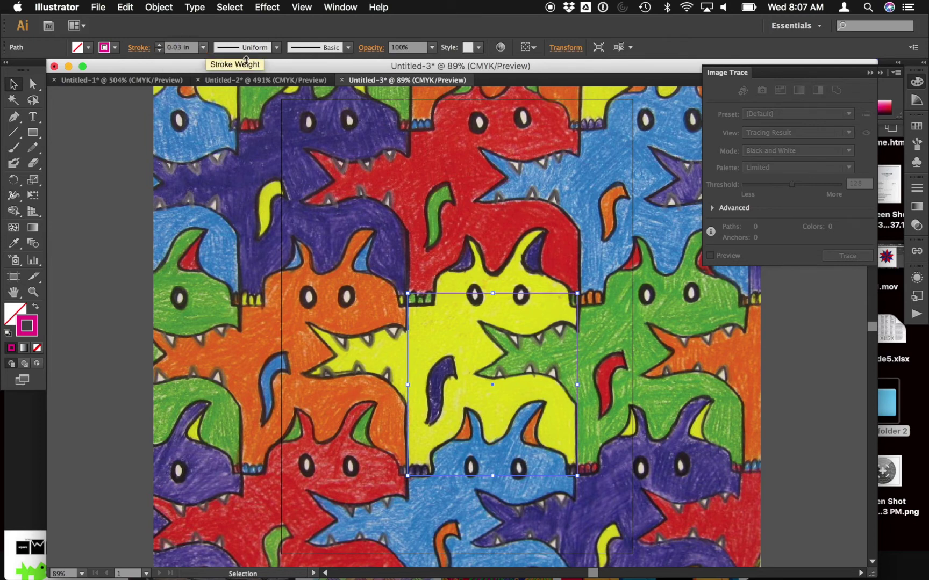
{"action": "left_click", "coordinate": [411, 248]}
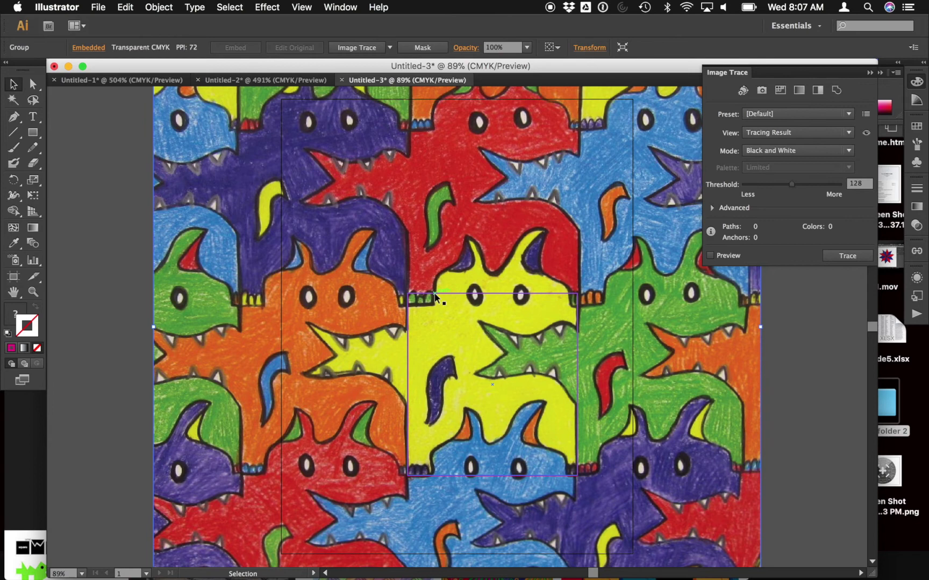
{"action": "left_click", "coordinate": [436, 294]}
Drag the magenta rectangle's top-right and top-left anchors down about 0.28 in.
{"action": "left_click", "coordinate": [33, 85]}
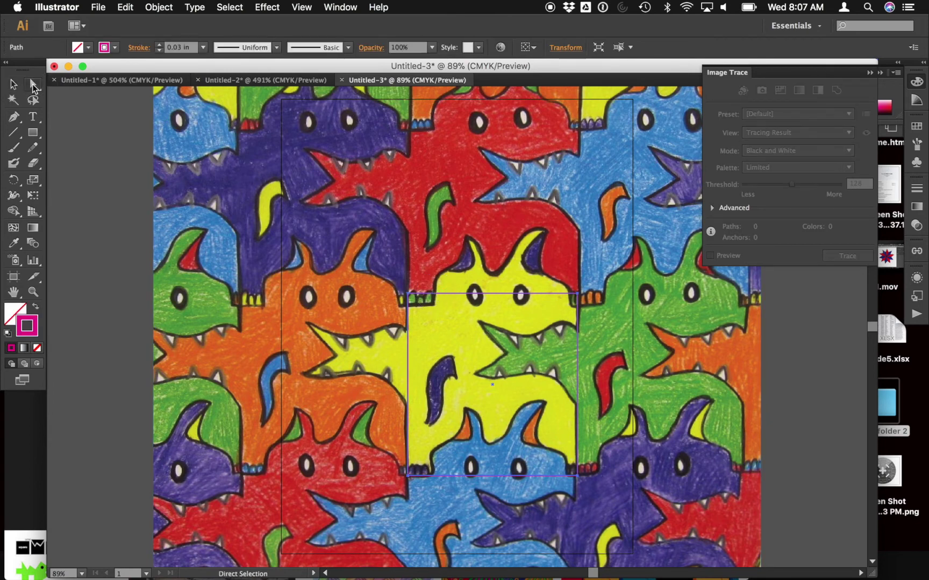
{"action": "left_click", "coordinate": [409, 294]}
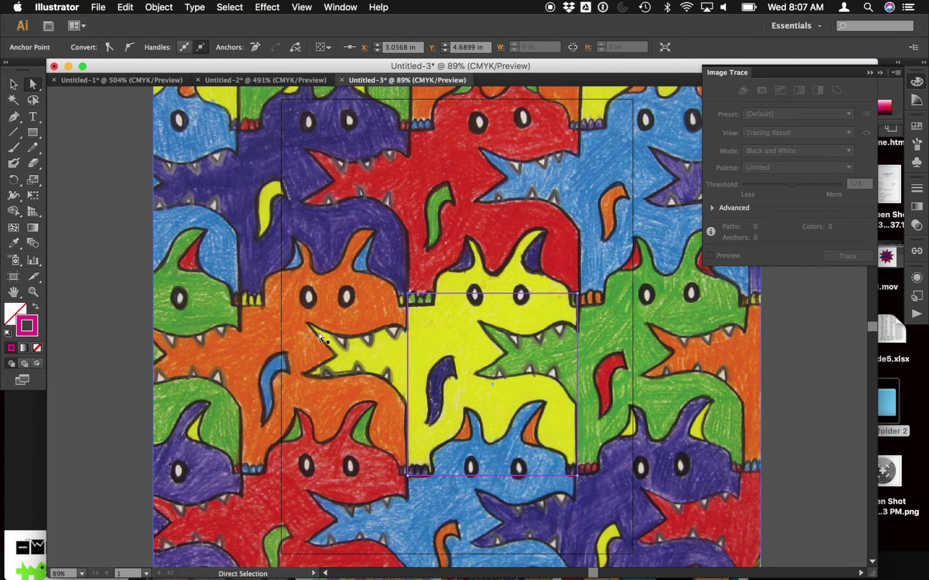
{"action": "left_click", "coordinate": [577, 475]}
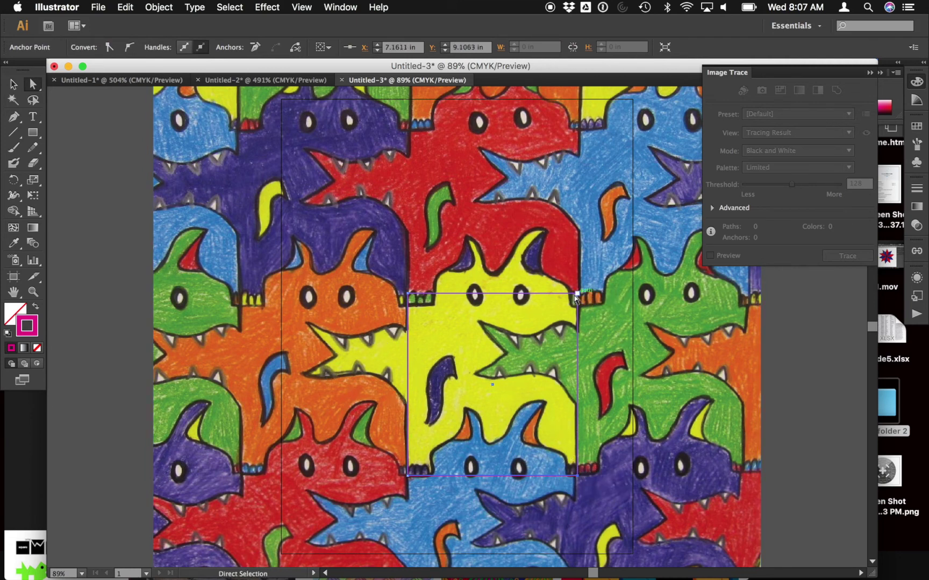
{"action": "left_click_drag", "start_coordinate": [576, 295], "coordinate": [577, 308]}
{"action": "left_click", "coordinate": [406, 296]}
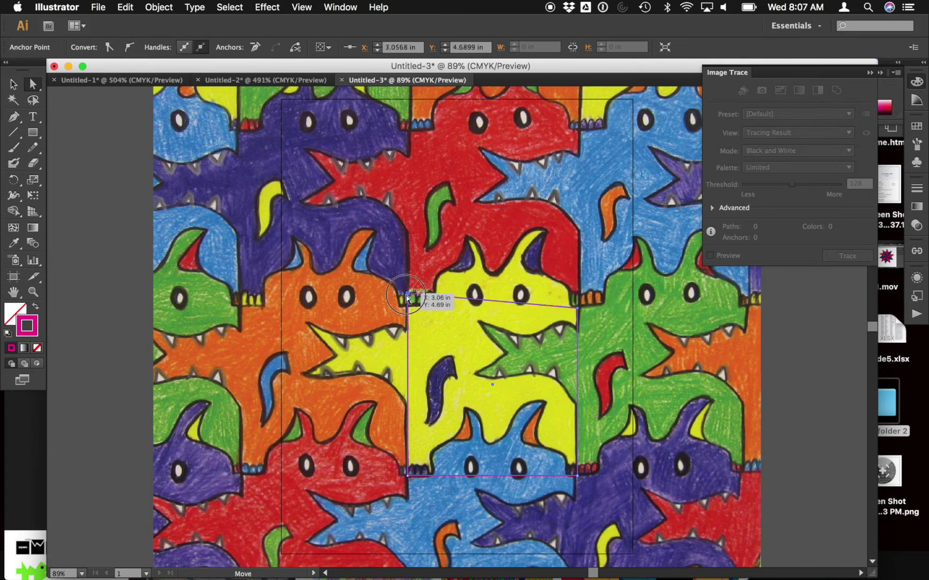
{"action": "mouse_move", "coordinate": [407, 297]}
{"action": "left_mouse_down"}
{"action": "mouse_move", "coordinate": [407, 307]}
{"action": "mouse_move", "coordinate": [465, 266]}
{"action": "mouse_move", "coordinate": [409, 307]}
{"action": "left_mouse_up"}
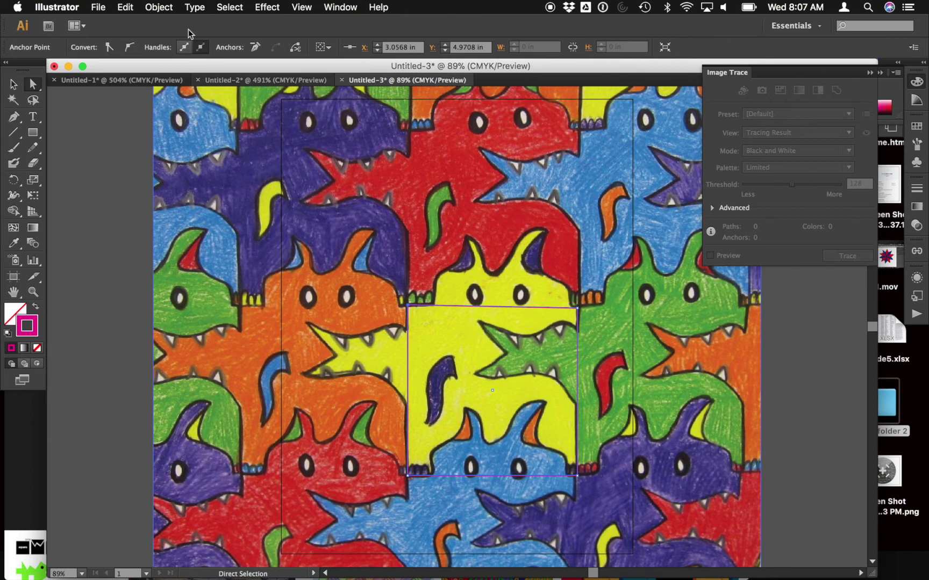
Add midpoint anchors to the square, raise the top middle into a peak and lift the bottom middle about 0.8 in.
{"action": "left_click", "coordinate": [159, 7]}
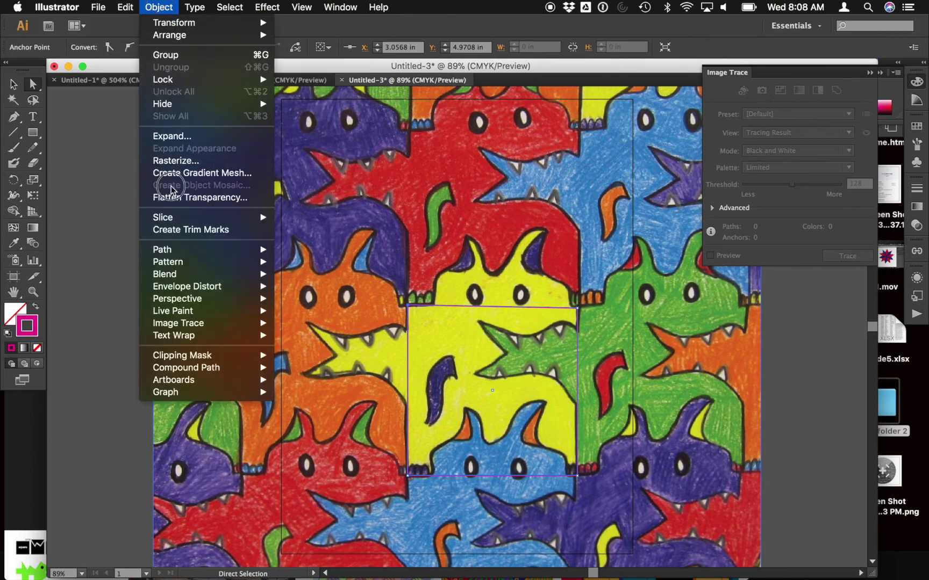
{"action": "mouse_move", "coordinate": [161, 250]}
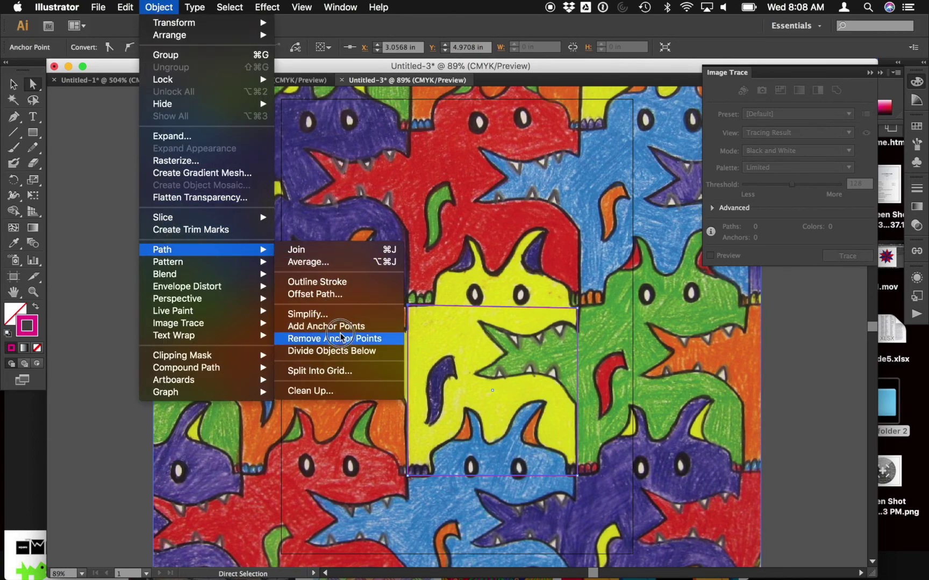
{"action": "left_click", "coordinate": [333, 327]}
{"action": "left_click_drag", "start_coordinate": [492, 310], "coordinate": [491, 274]}
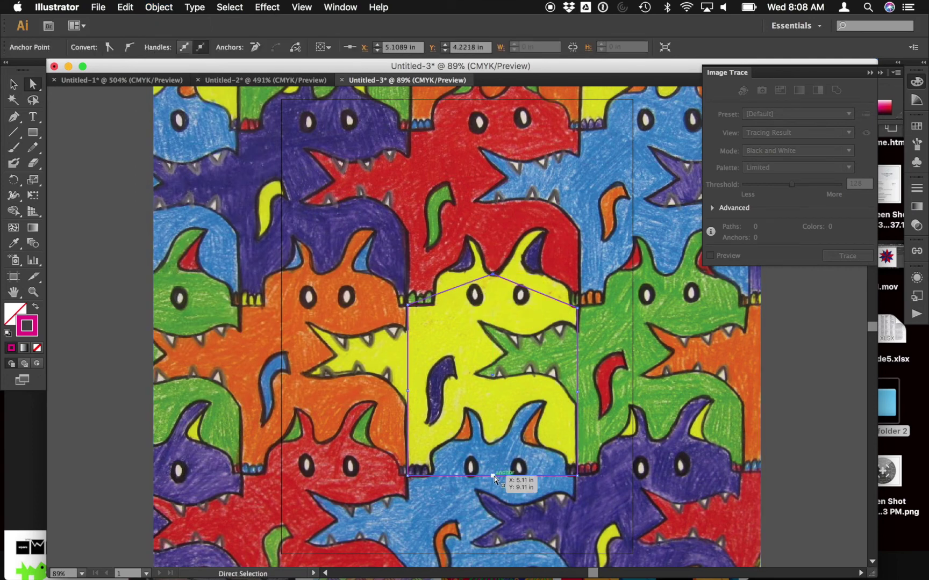
{"action": "left_click_drag", "start_coordinate": [493, 475], "coordinate": [492, 444]}
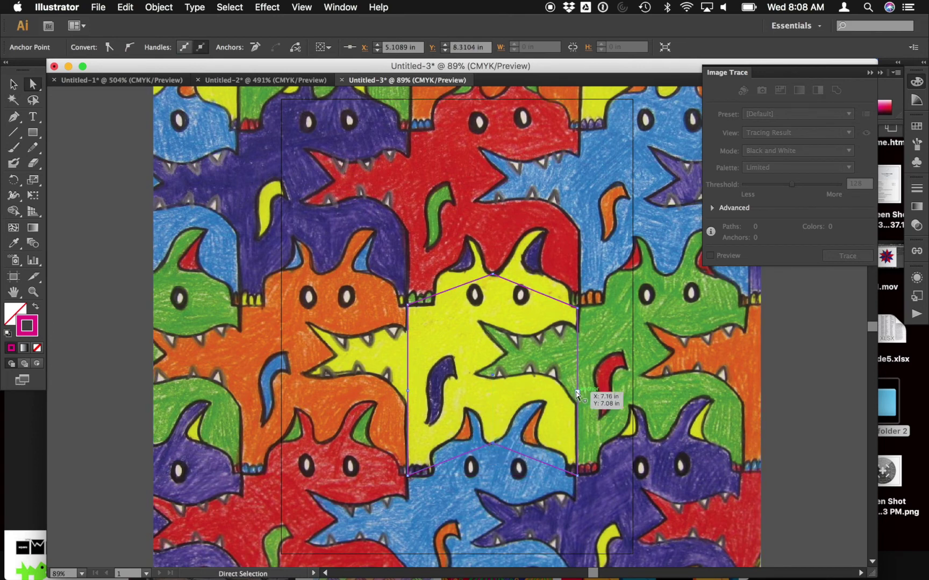
Pull the right and left corners onto the creature's side edges.
{"action": "left_click_drag", "start_coordinate": [577, 393], "coordinate": [485, 361]}
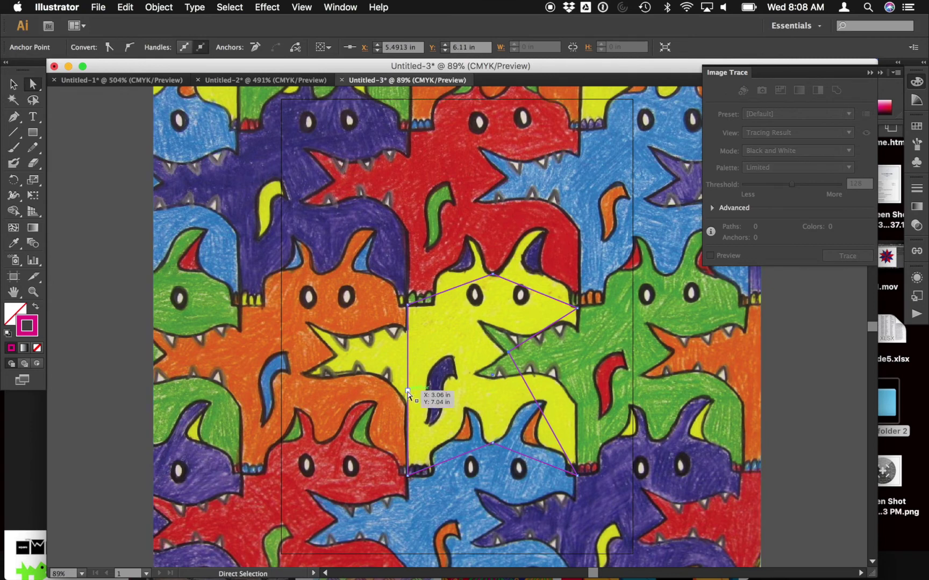
{"action": "left_click_drag", "start_coordinate": [408, 393], "coordinate": [337, 356]}
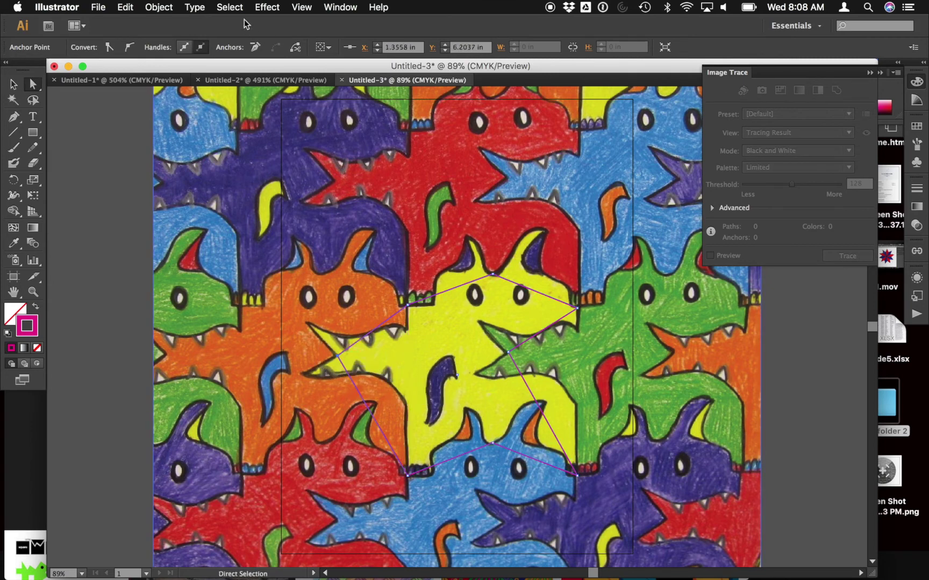
{"action": "left_click", "coordinate": [158, 7]}
Add anchor points, then move the top anchor toward the head and the right-side anchors out to the edge.
{"action": "mouse_move", "coordinate": [190, 251]}
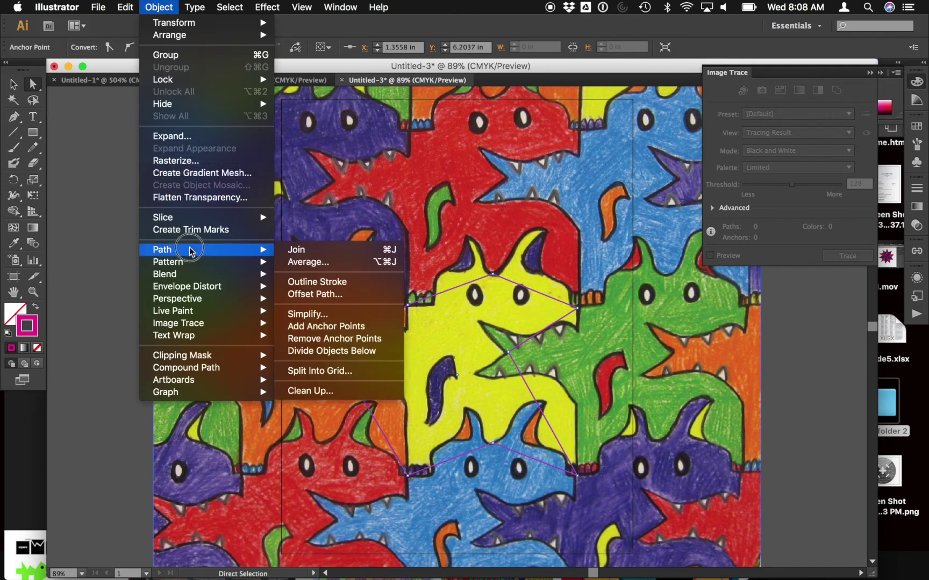
{"action": "left_click", "coordinate": [322, 326]}
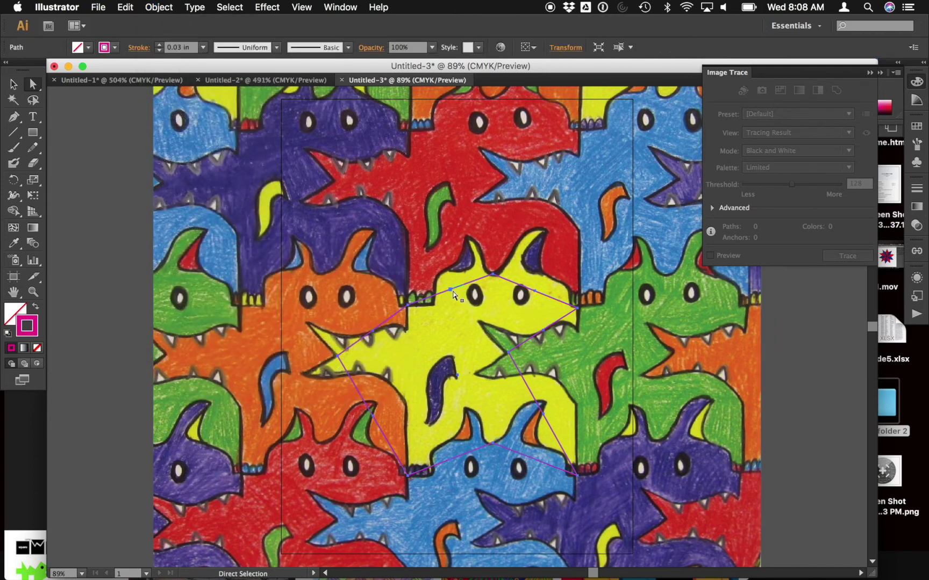
{"action": "left_click_drag", "start_coordinate": [452, 290], "coordinate": [442, 275]}
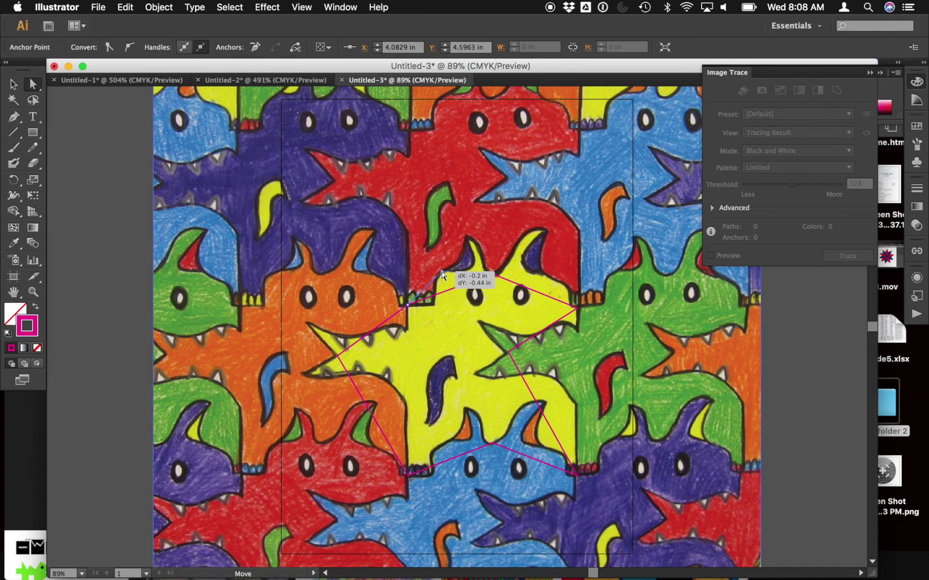
{"action": "left_click_drag", "start_coordinate": [536, 292], "coordinate": [556, 279]}
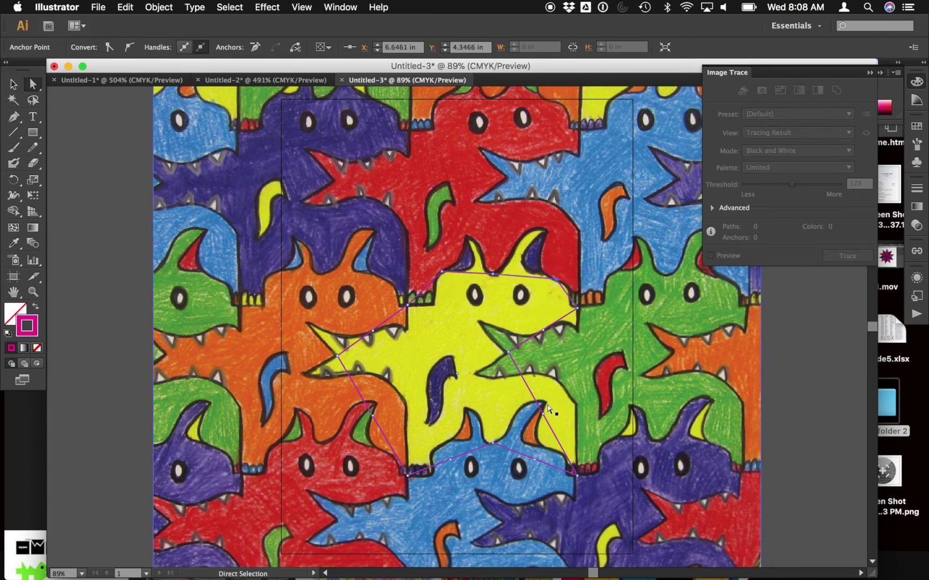
{"action": "left_click_drag", "start_coordinate": [543, 414], "coordinate": [576, 400]}
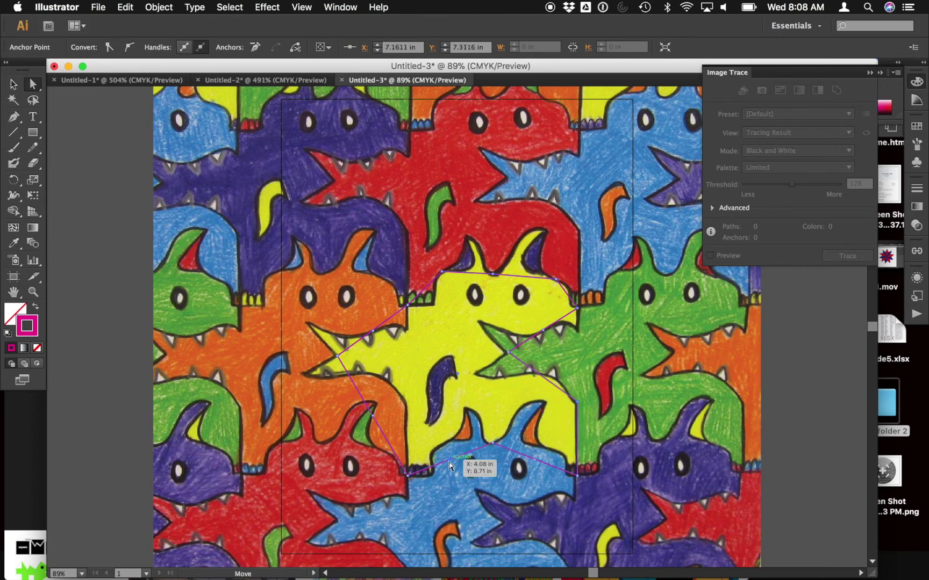
Lift the bottom and lower-right anchors onto the outline and move the lower-left anchor onto it.
{"action": "left_click_drag", "start_coordinate": [449, 465], "coordinate": [451, 439]}
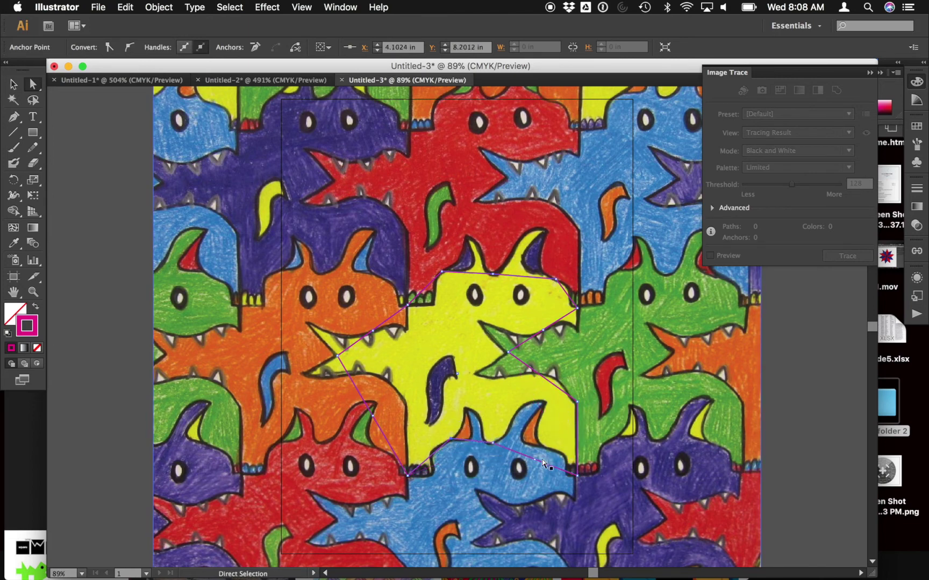
{"action": "left_click_drag", "start_coordinate": [542, 461], "coordinate": [545, 402]}
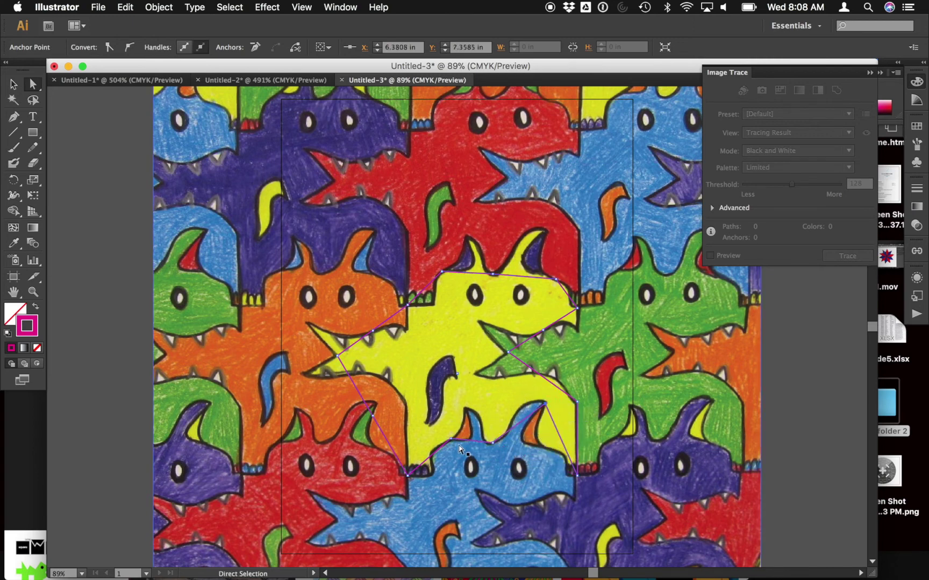
{"action": "left_click_drag", "start_coordinate": [459, 448], "coordinate": [467, 411]}
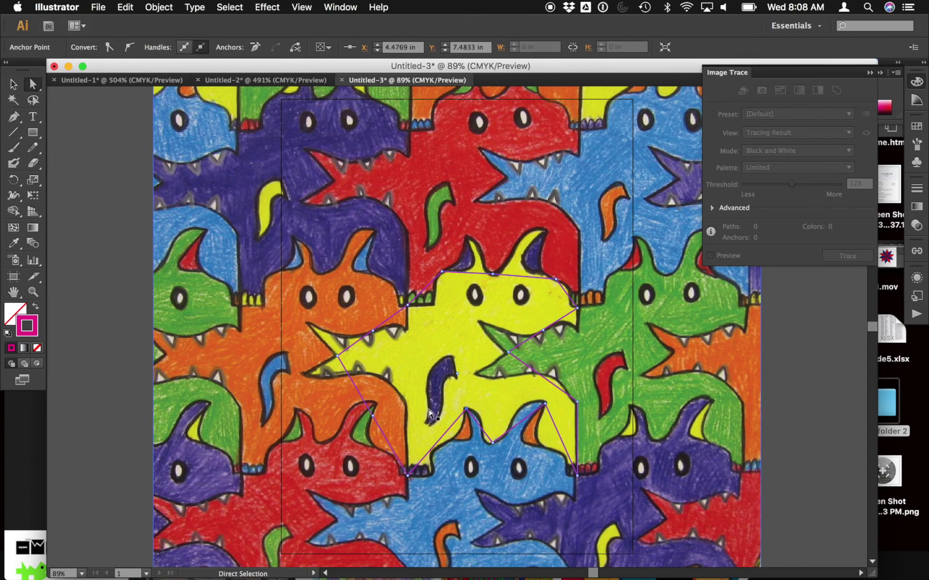
{"action": "left_click_drag", "start_coordinate": [373, 415], "coordinate": [398, 396]}
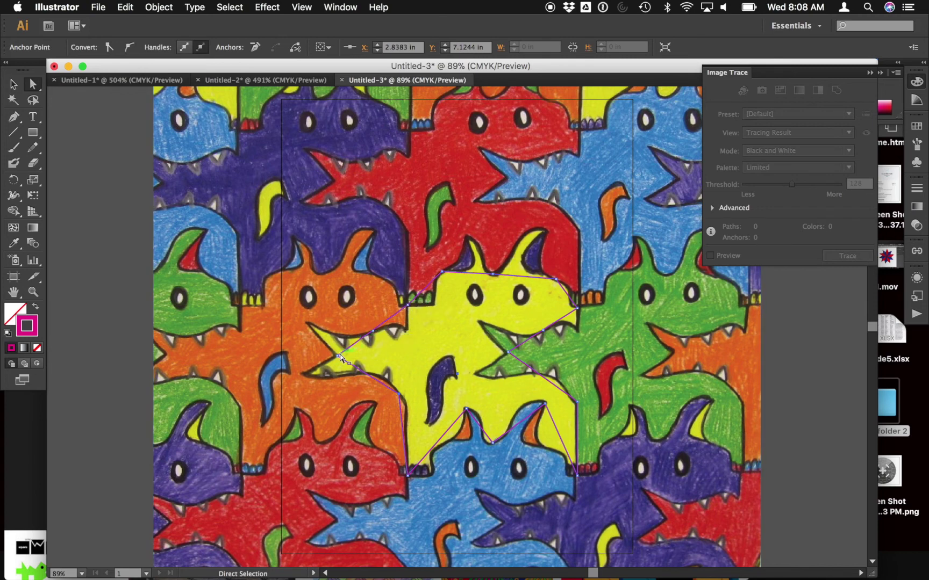
Add more anchor points and pull the upper-left ones out to the creature's snout tip.
{"action": "left_click", "coordinate": [145, 5]}
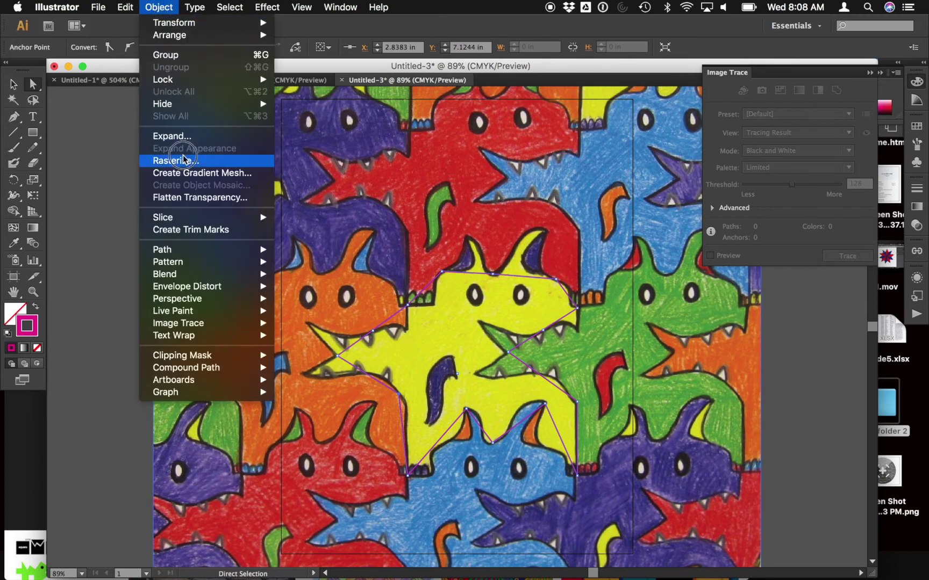
{"action": "mouse_move", "coordinate": [180, 251]}
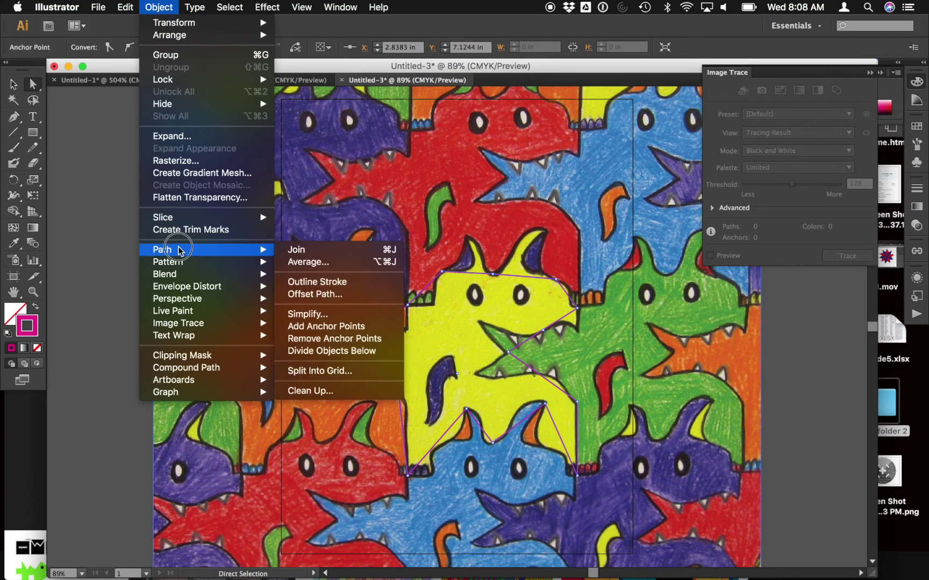
{"action": "left_click", "coordinate": [332, 326]}
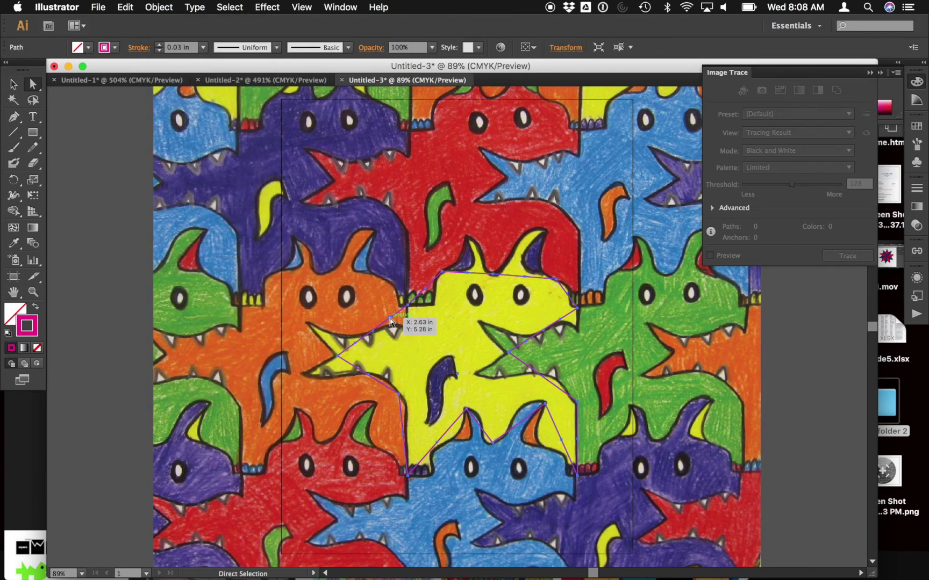
{"action": "left_click_drag", "start_coordinate": [393, 320], "coordinate": [407, 329]}
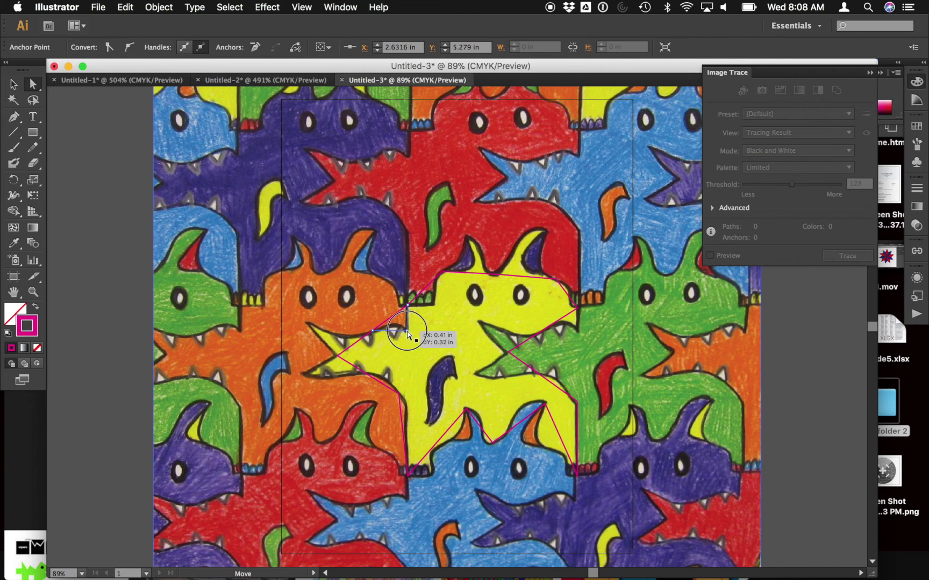
{"action": "left_click", "coordinate": [356, 344]}
{"action": "left_click_drag", "start_coordinate": [356, 344], "coordinate": [311, 326]}
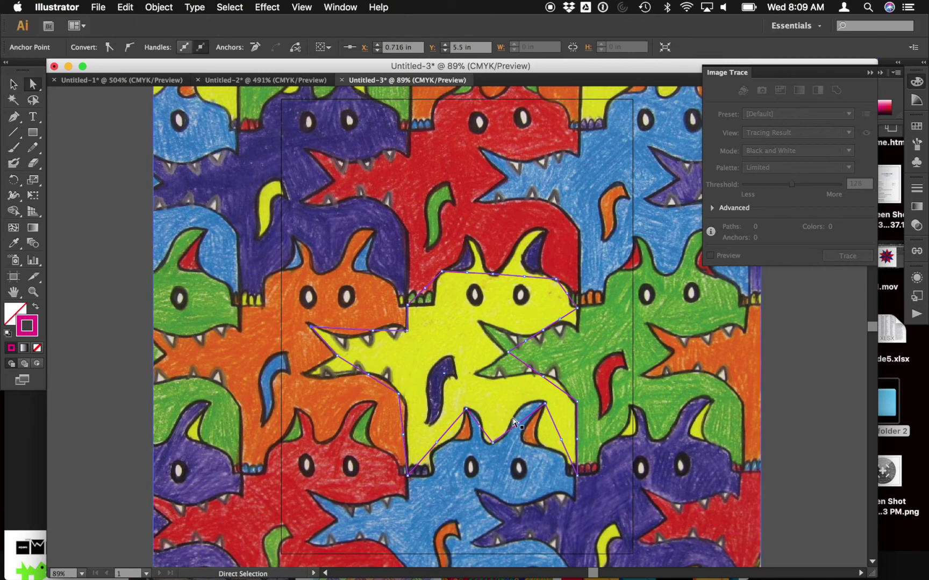
Fit the lower anchors to the outline and shape the mouth notch and jaw edge.
{"action": "left_click_drag", "start_coordinate": [436, 441], "coordinate": [432, 446]}
{"action": "left_click_drag", "start_coordinate": [491, 436], "coordinate": [521, 409]}
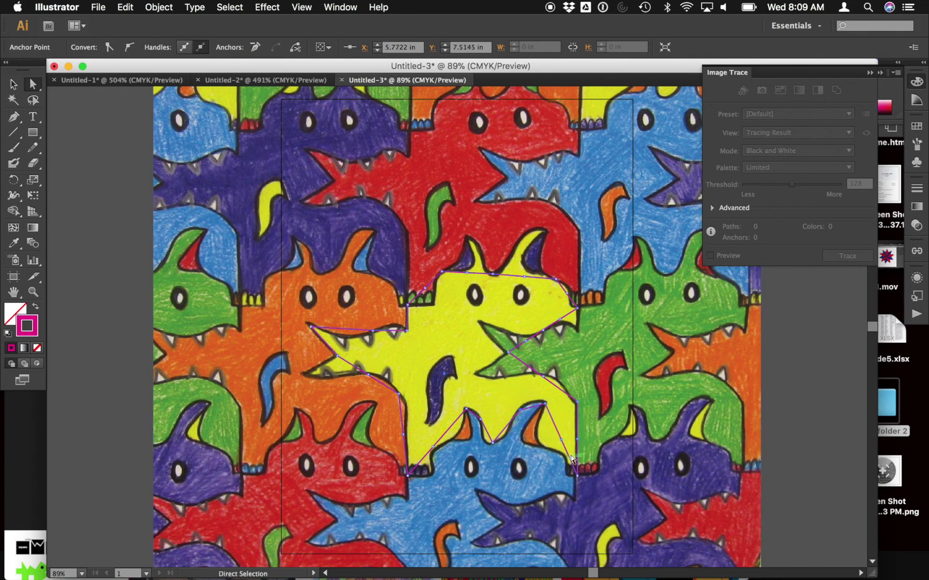
{"action": "left_click_drag", "start_coordinate": [561, 441], "coordinate": [539, 444]}
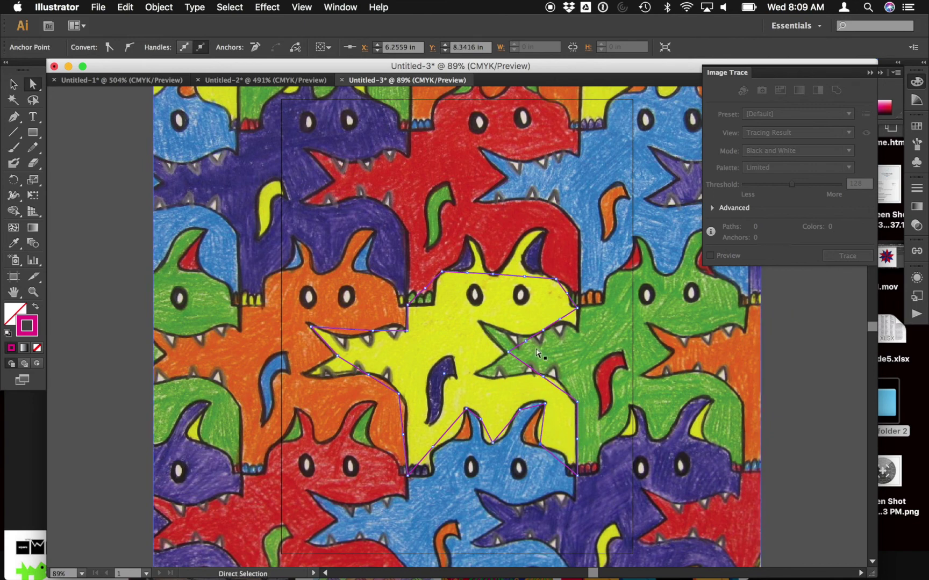
{"action": "left_click_drag", "start_coordinate": [537, 349], "coordinate": [479, 322]}
{"action": "left_click_drag", "start_coordinate": [544, 332], "coordinate": [517, 348]}
{"action": "left_click_drag", "start_coordinate": [559, 321], "coordinate": [578, 332]}
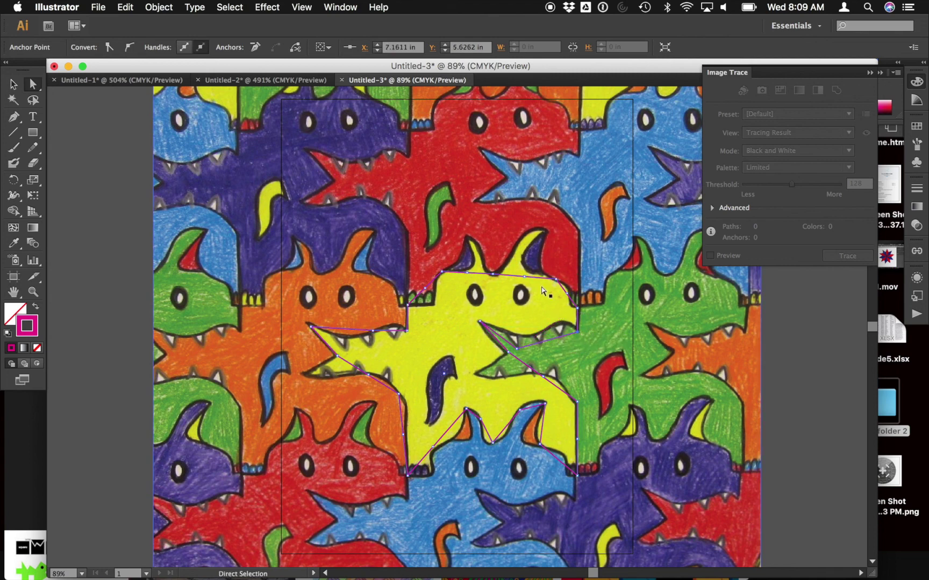
Raise anchors to the right and left ear tips and settle the left diagonal point.
{"action": "left_click_drag", "start_coordinate": [526, 279], "coordinate": [544, 232]}
{"action": "left_click_drag", "start_coordinate": [466, 273], "coordinate": [468, 237]}
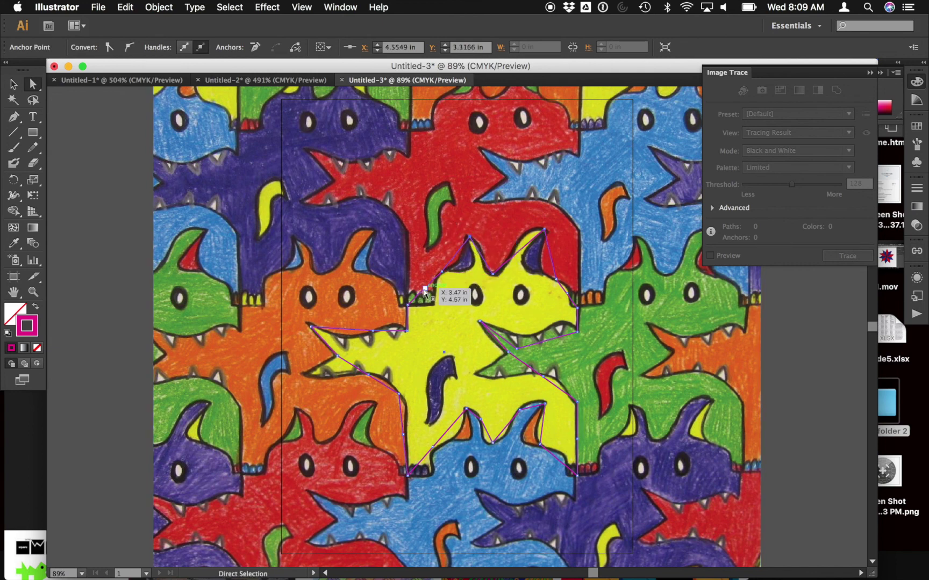
{"action": "left_click_drag", "start_coordinate": [424, 291], "coordinate": [434, 305]}
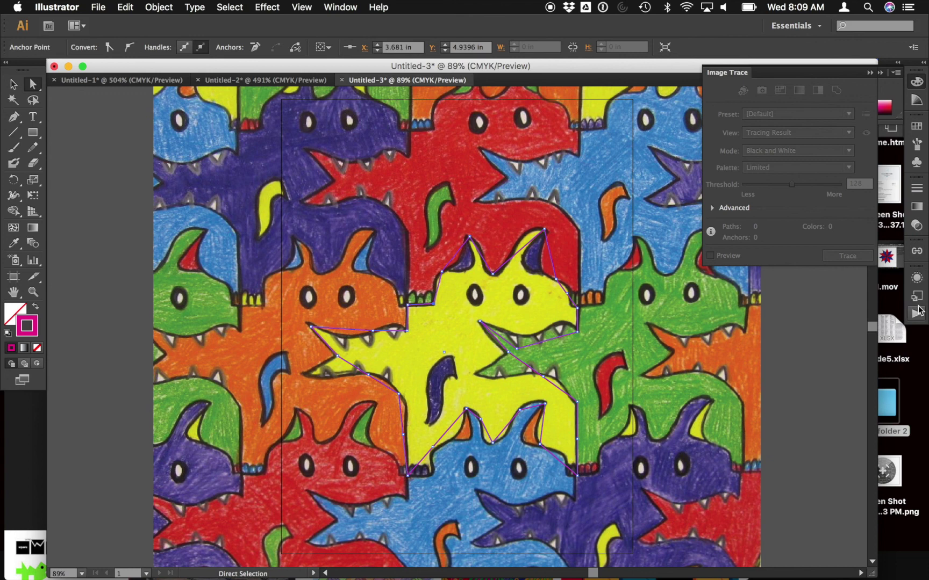
Close the styles panel and hide the BJ0A1c.tif image under Layer 1 in the Layers panel.
{"action": "left_click", "coordinate": [916, 296]}
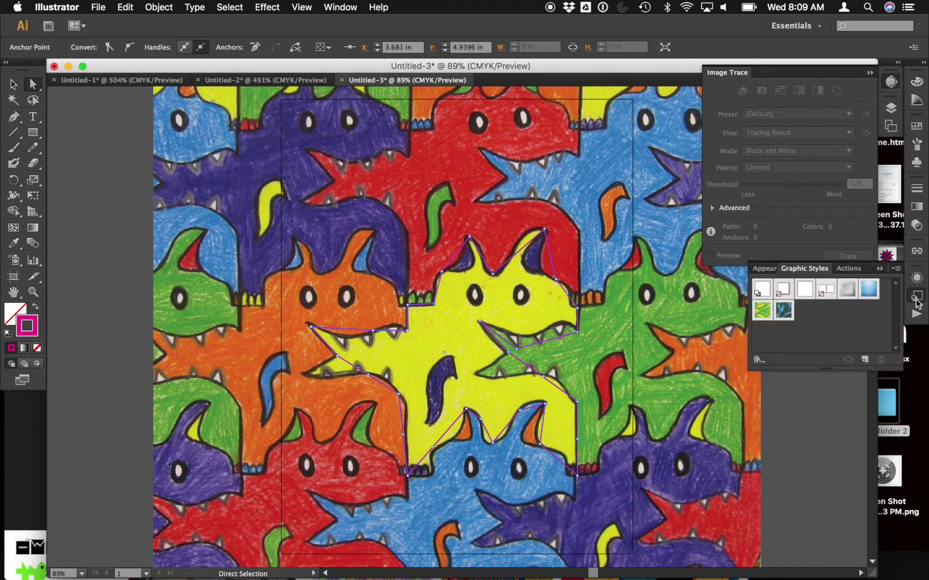
{"action": "left_click", "coordinate": [916, 296]}
{"action": "left_click", "coordinate": [894, 109]}
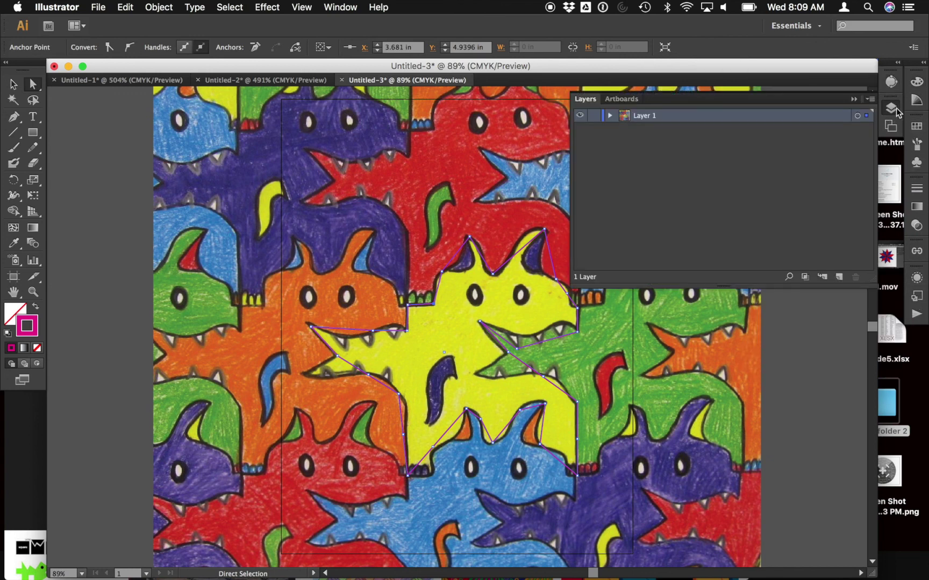
{"action": "left_click", "coordinate": [611, 116]}
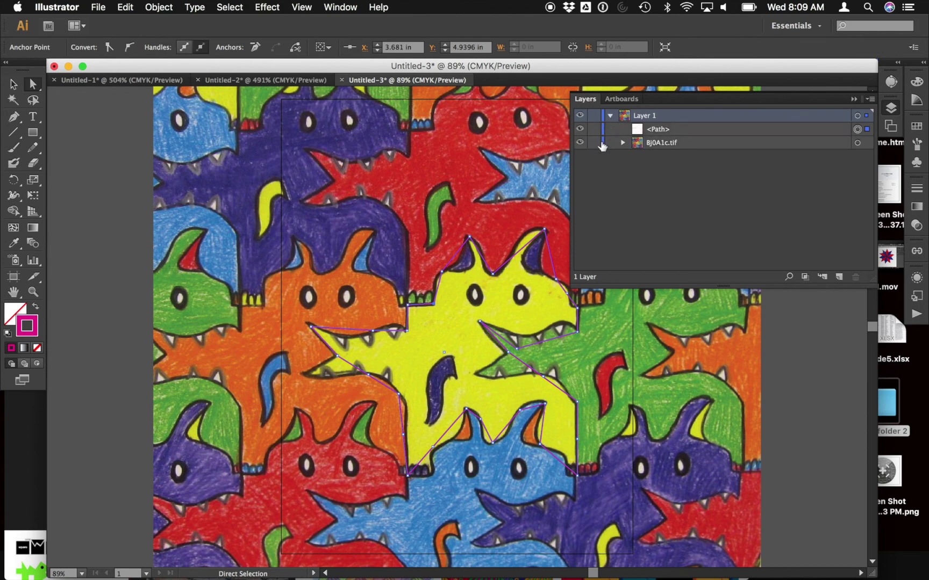
{"action": "left_click", "coordinate": [579, 142]}
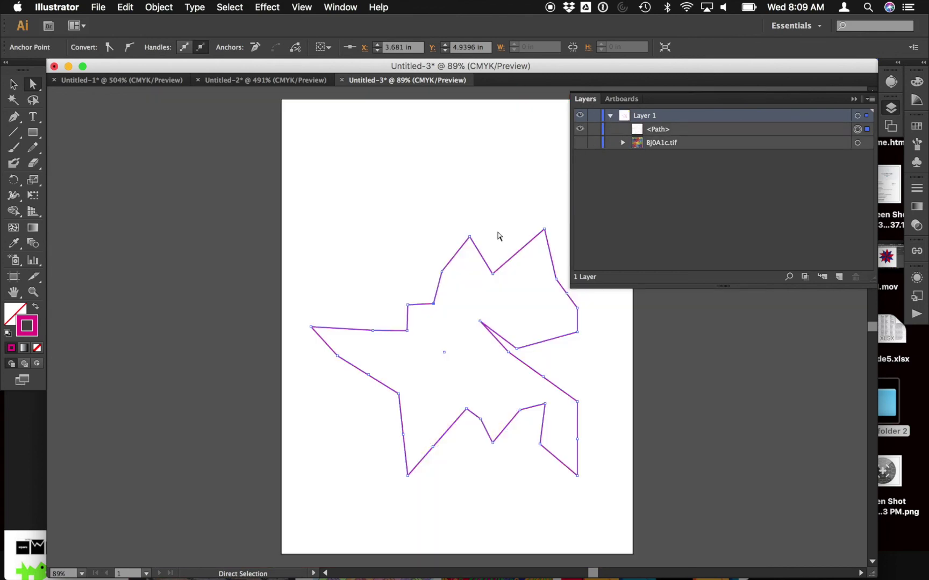